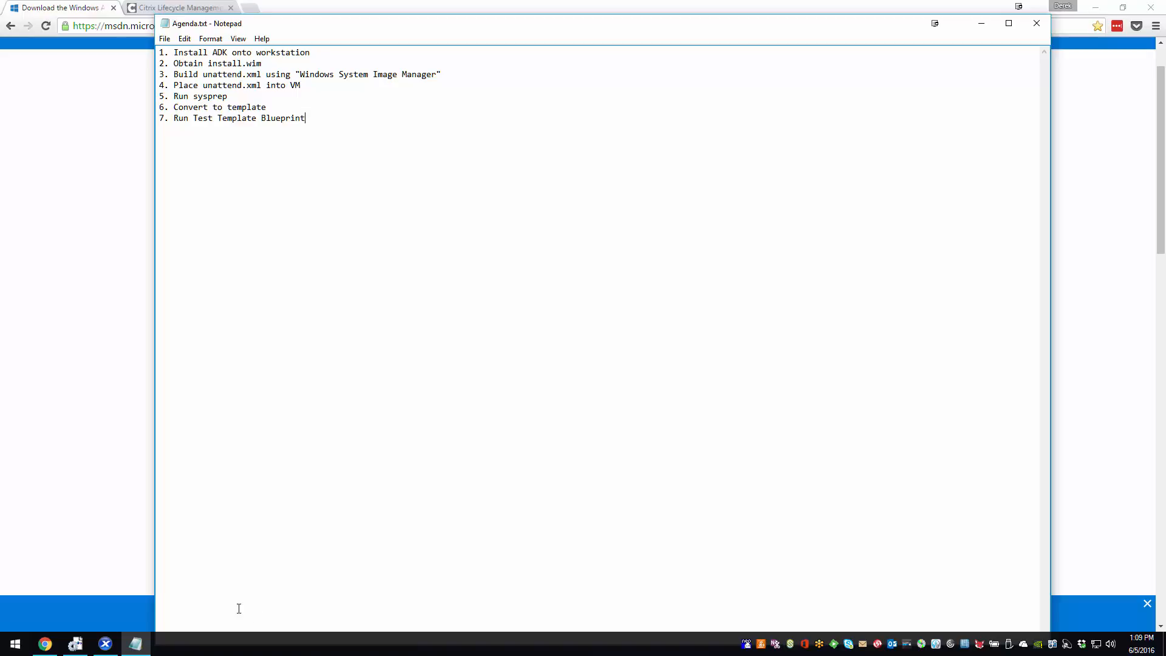
# Bring up the Windows ADK download page, then launch Windows System Image Manager from the Windows Kits apps
pyautogui.click(89, 164)
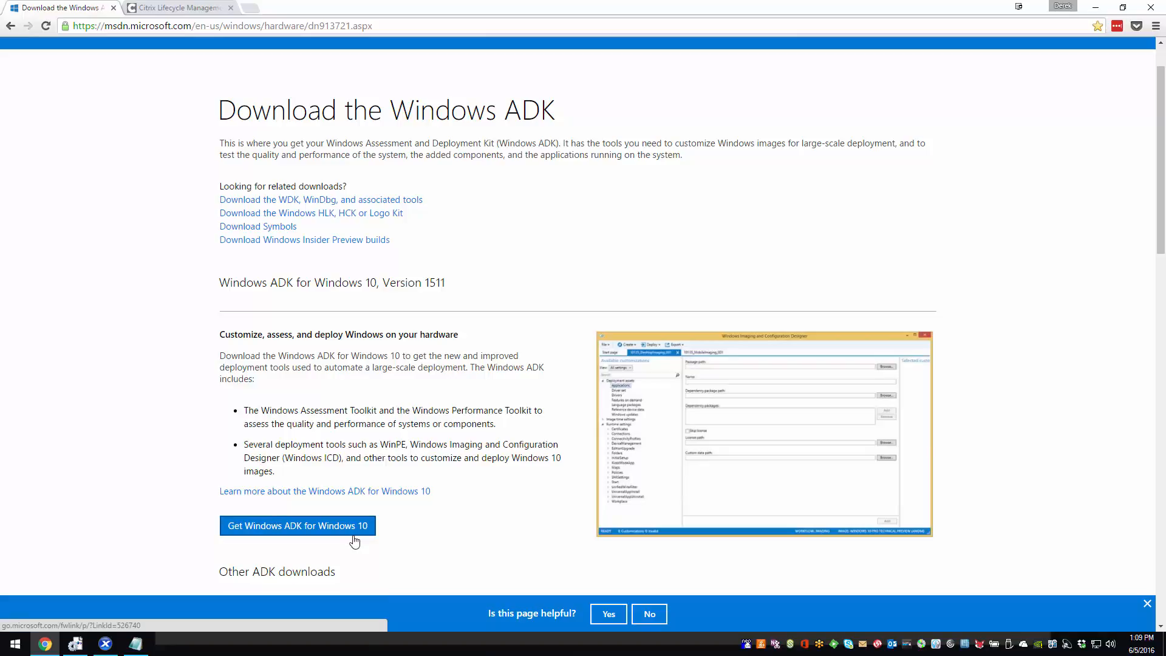
pyautogui.click(23, 645)
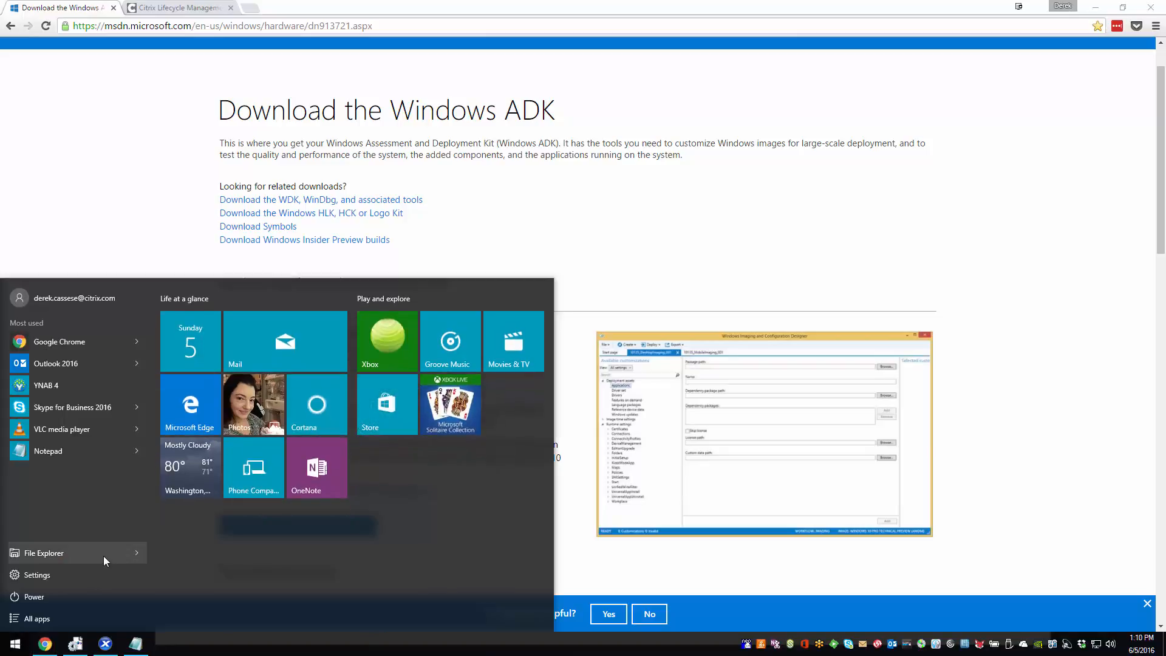
pyautogui.click(49, 614)
pyautogui.scroll(-15, 136, 554)
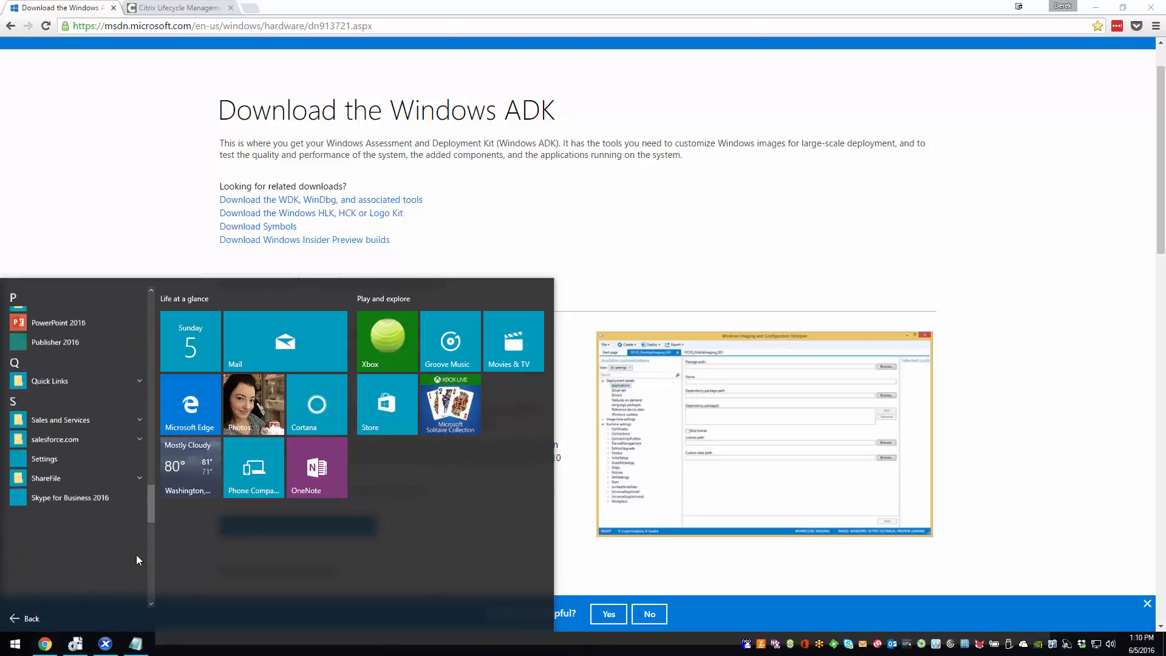
pyautogui.scroll(-10, 138, 559)
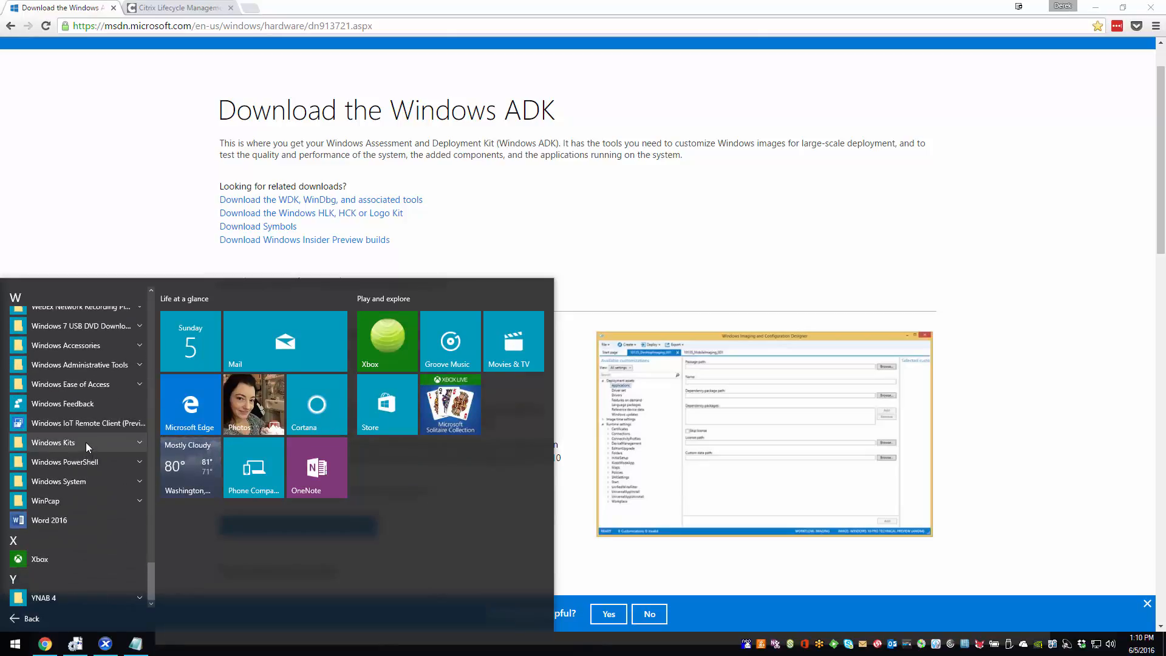
pyautogui.click(86, 442)
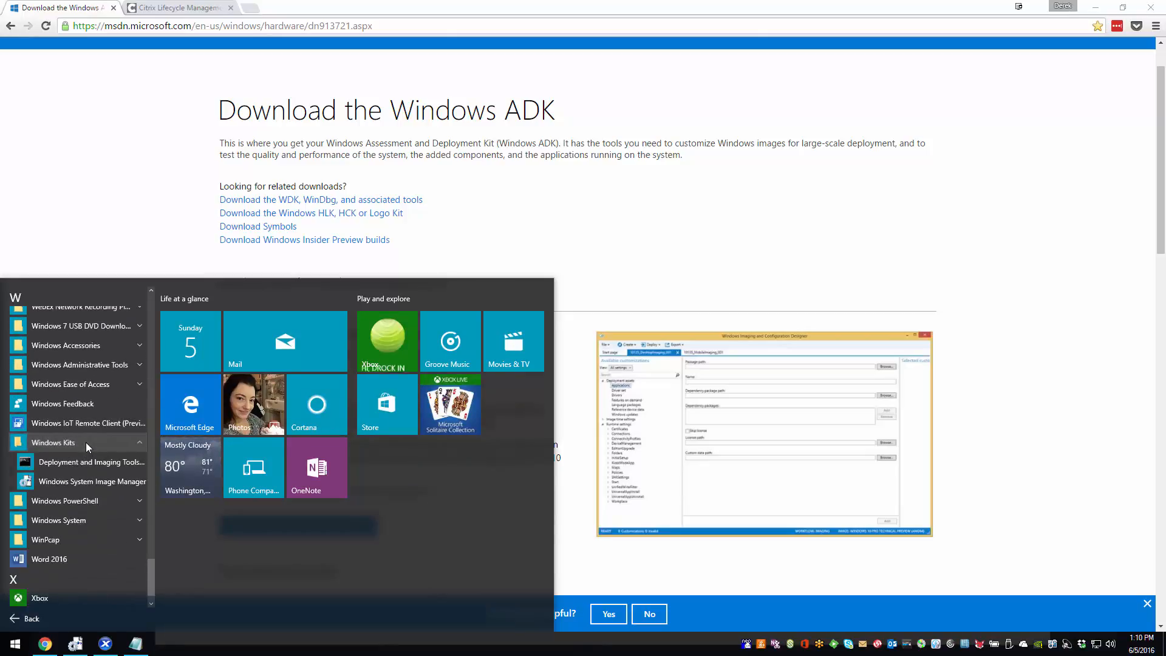
pyautogui.click(108, 481)
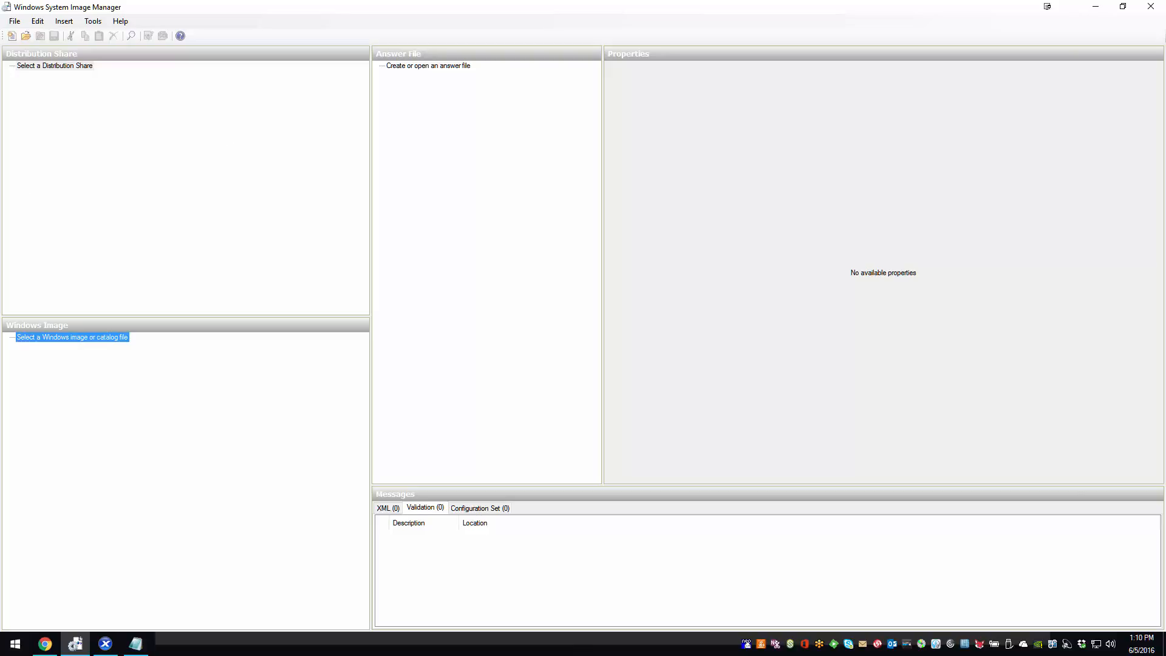
# Locate install.wim in the sources folder of DVD Drive (H:) using File Explorer, then close the window
pyautogui.press('super+e')
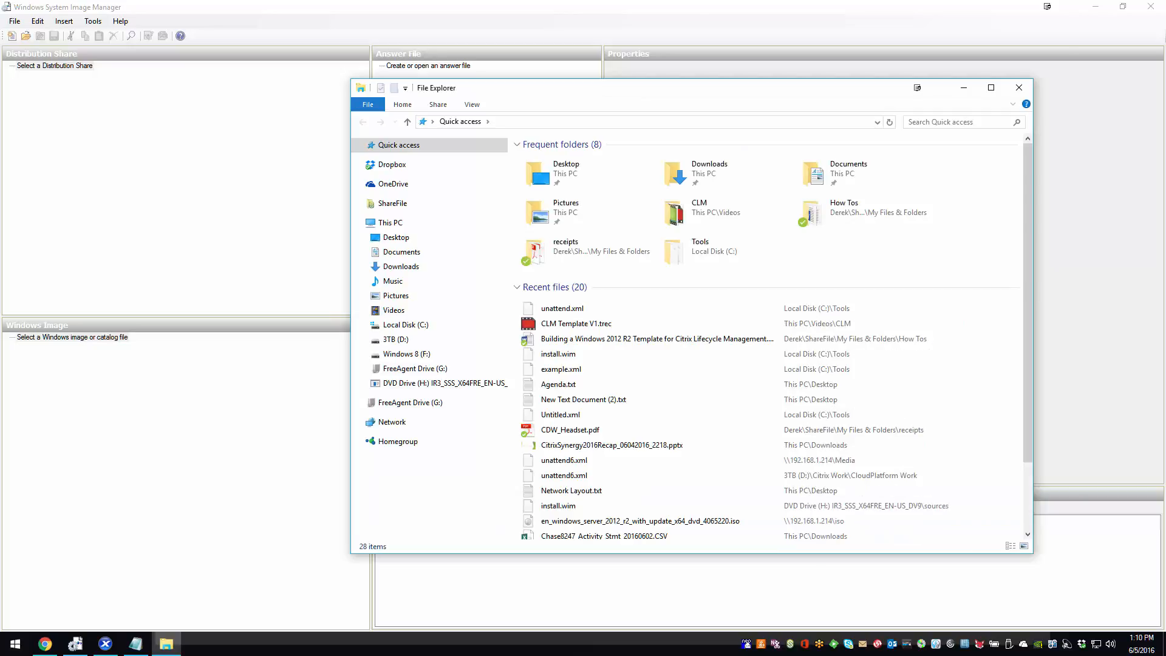
pyautogui.click(391, 382)
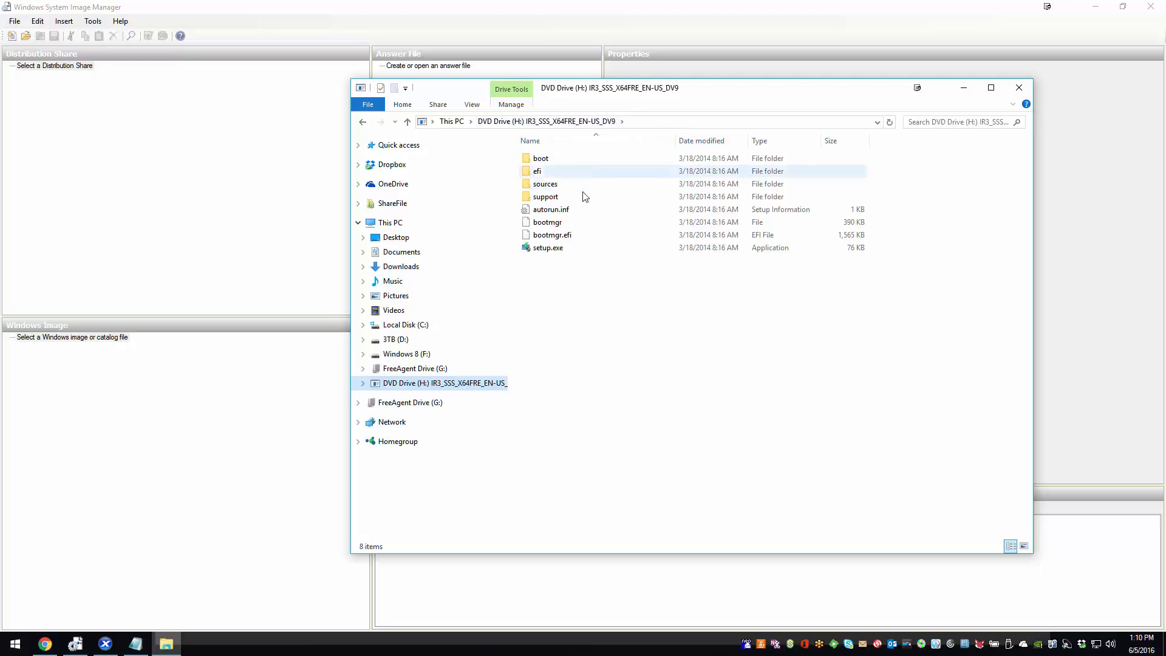
pyautogui.doubleClick(549, 184)
pyautogui.scroll(-20, 593, 312)
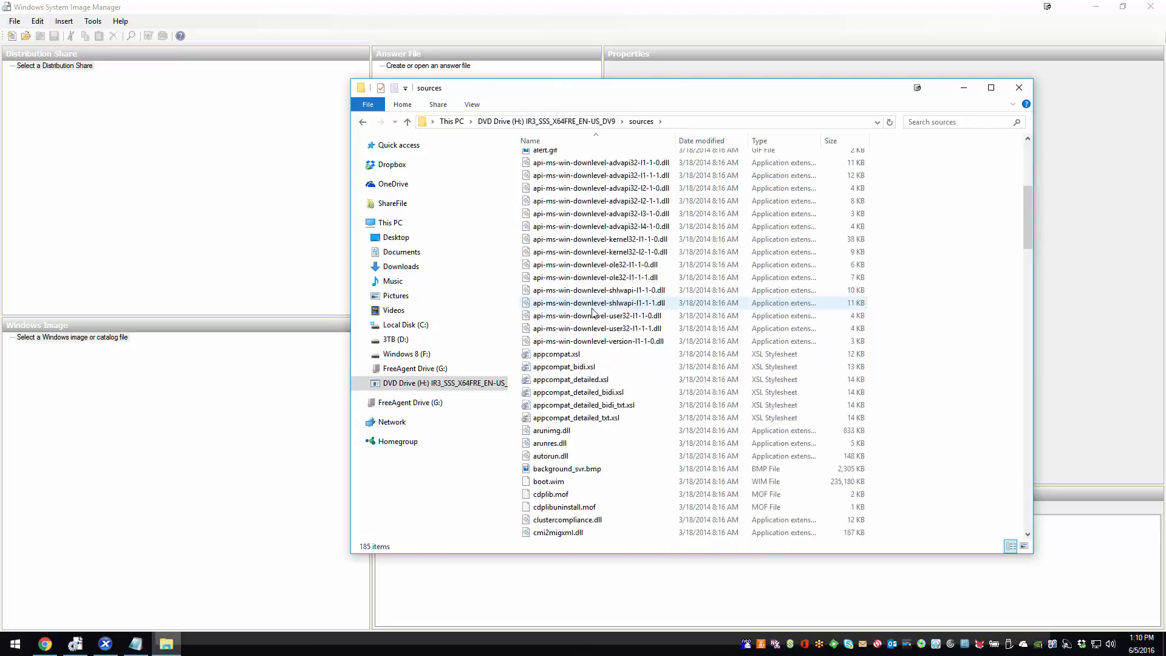
pyautogui.scroll(1, 579, 338)
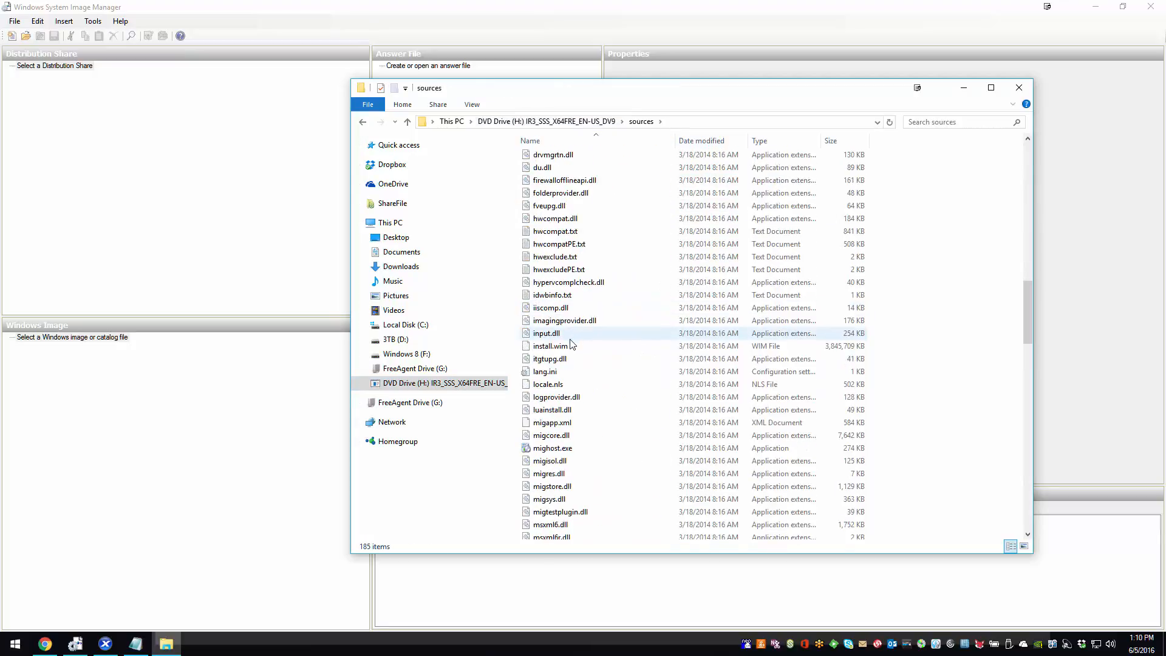
pyautogui.click(560, 346)
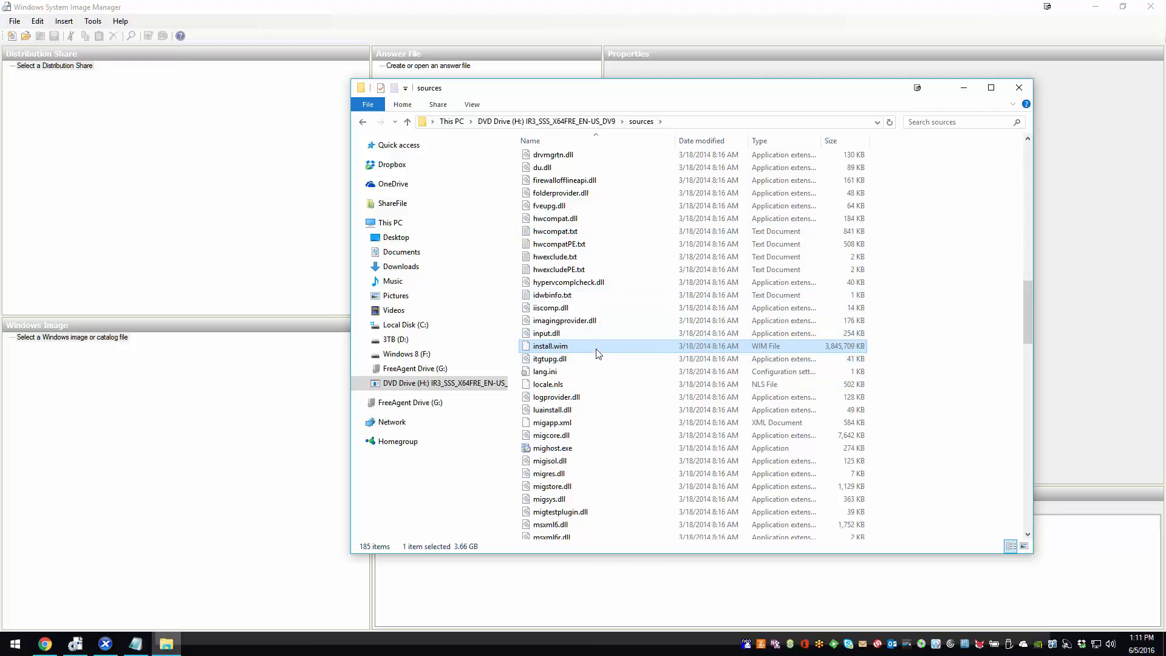
pyautogui.click(1019, 88)
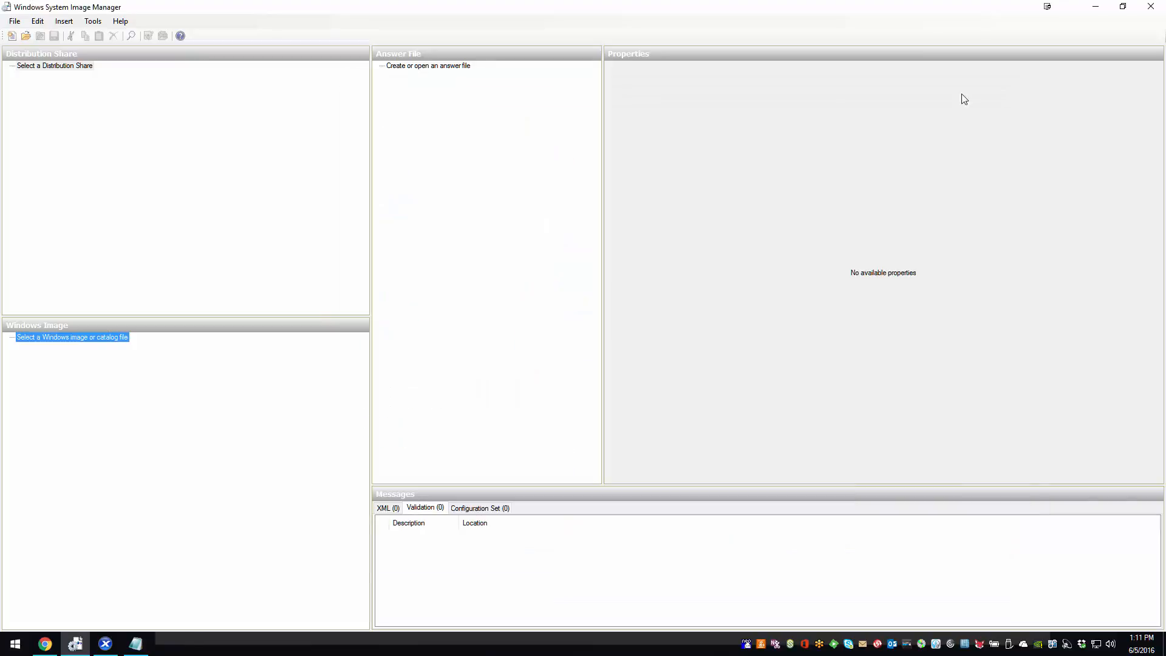
# Load the Windows image install.wim from the Tools folder, choosing the Windows Server 2012 R2 SERVERDATACENTER edition
pyautogui.click(14, 20)
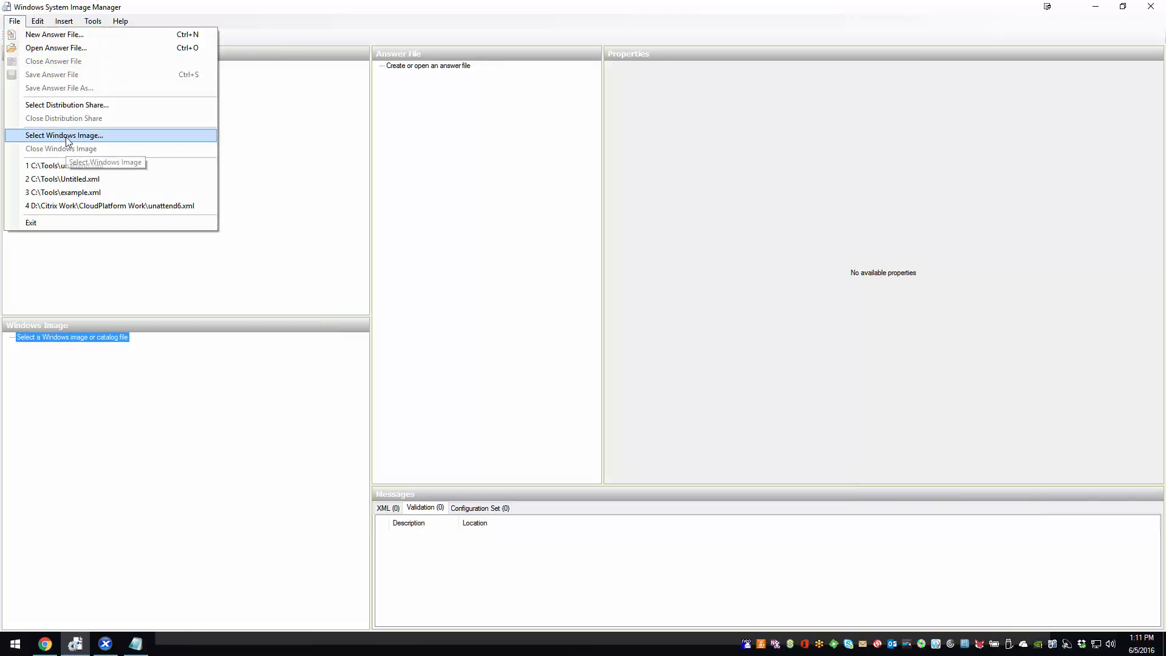
pyautogui.click(91, 137)
pyautogui.click(221, 171)
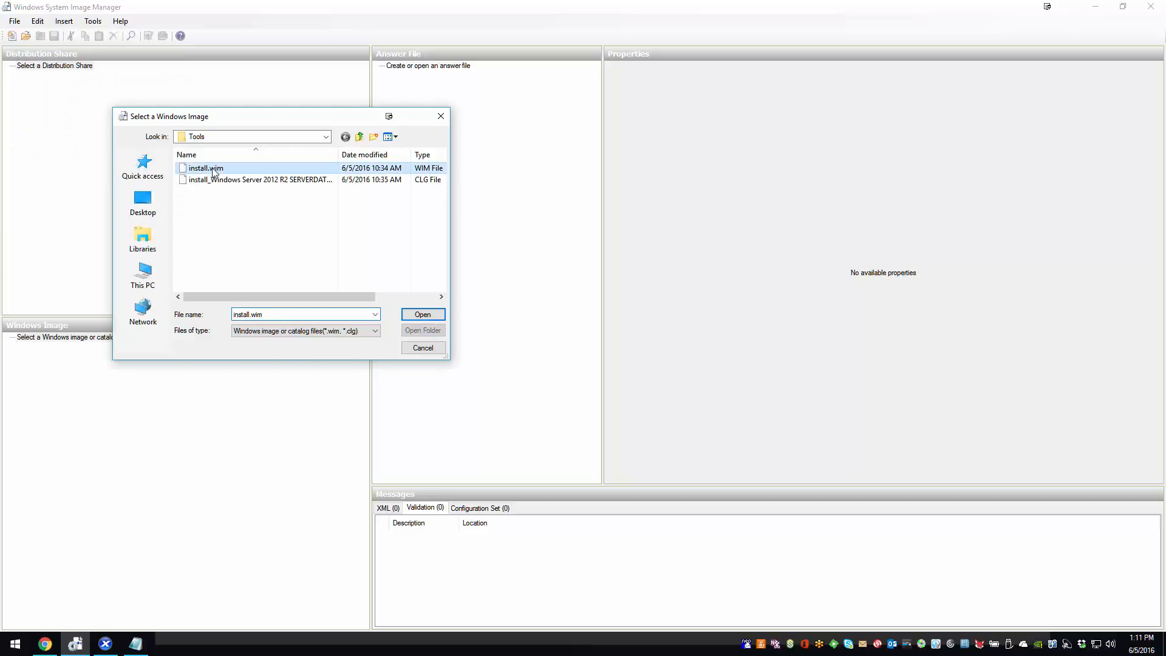
pyautogui.click(422, 313)
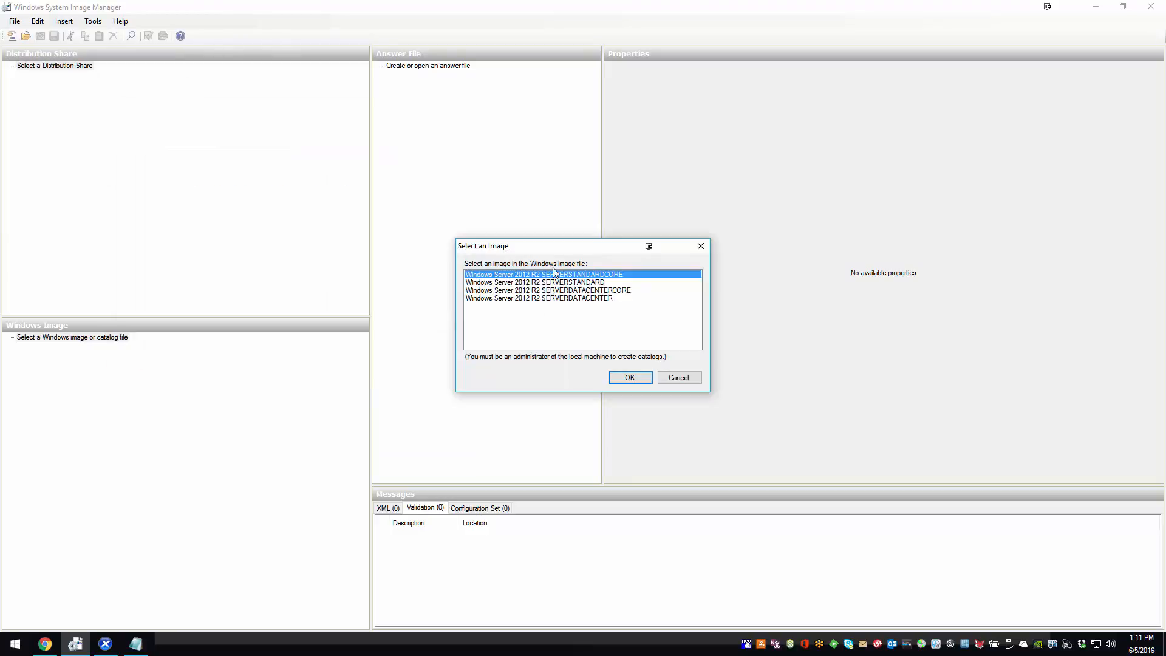
pyautogui.click(572, 298)
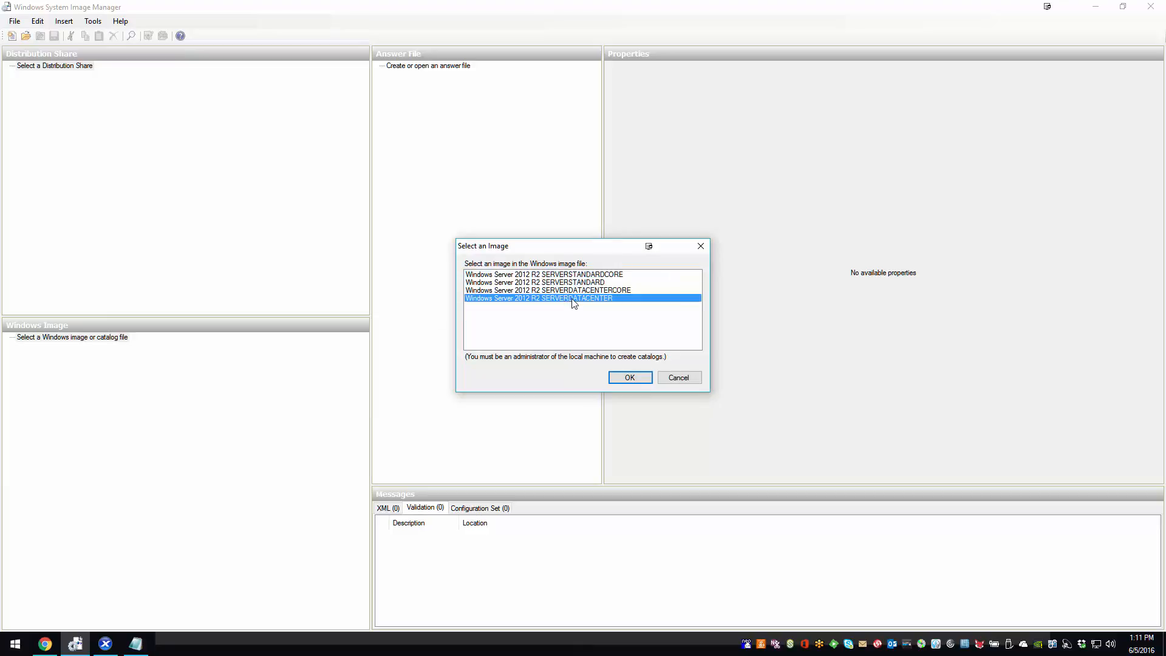
pyautogui.click(626, 377)
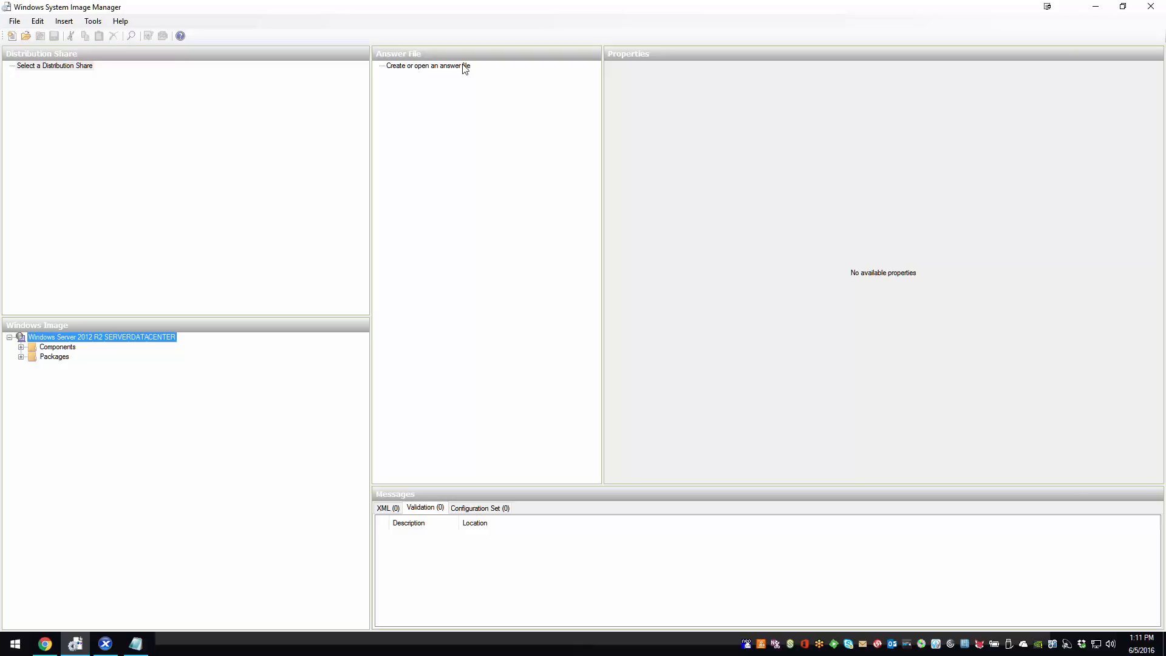
# Create a new blank answer file
pyautogui.click(415, 66)
pyautogui.rightClick(414, 70)
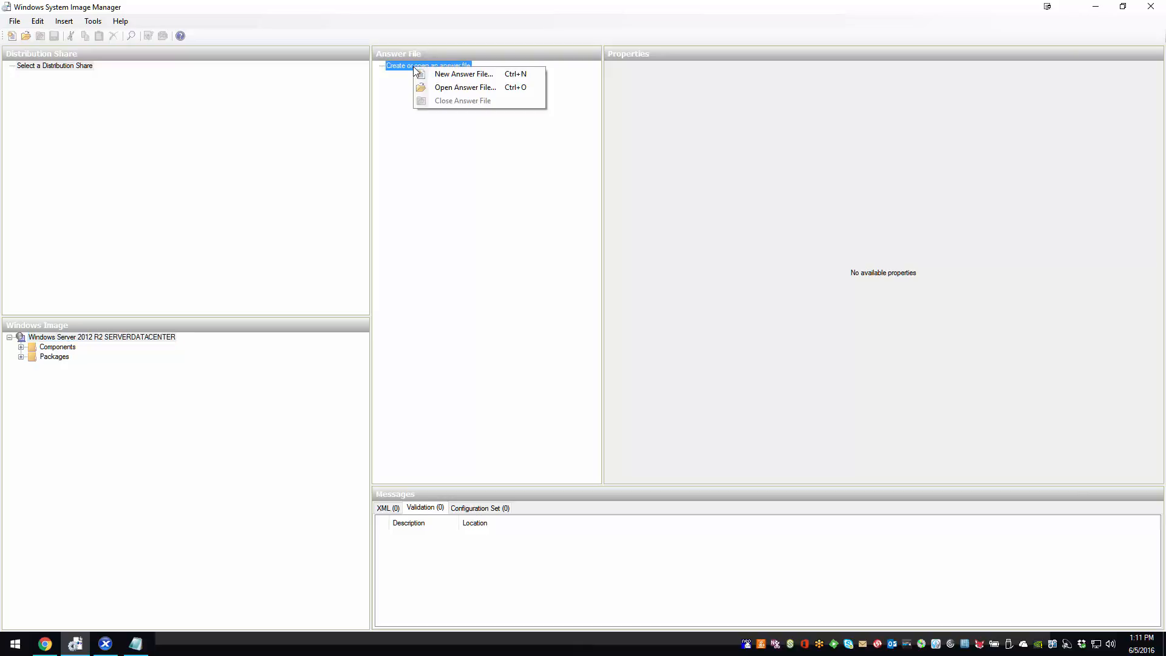
pyautogui.click(428, 74)
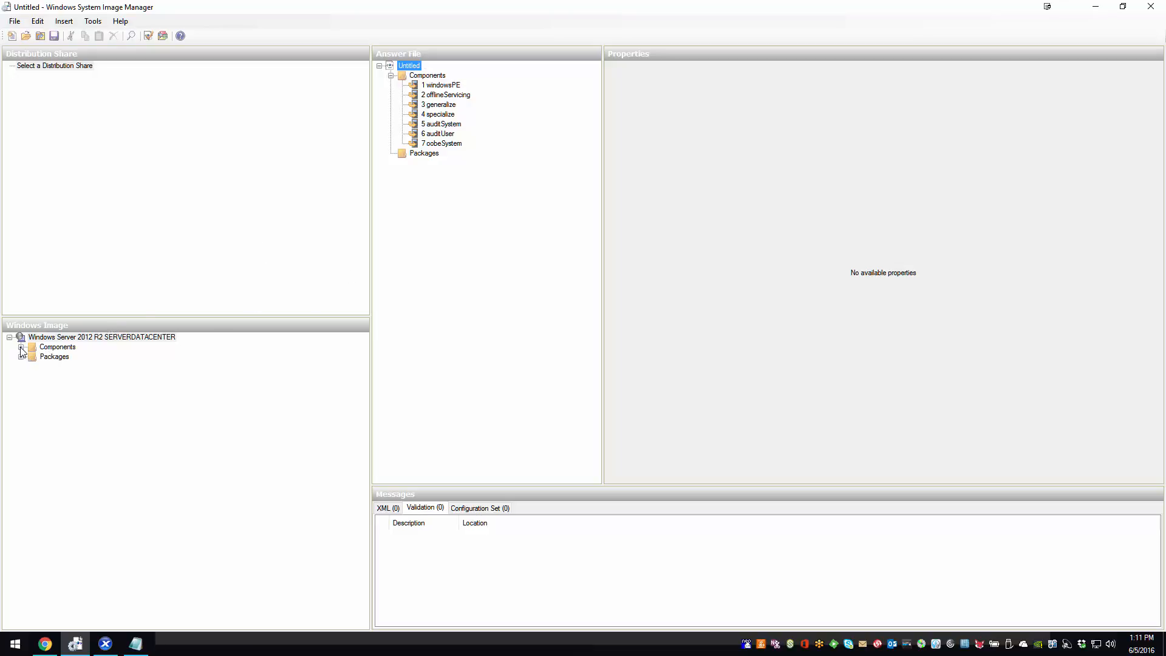
# Open the recent answer file C:\Tools\example.xml and expand the Components of the Windows image
pyautogui.click(15, 21)
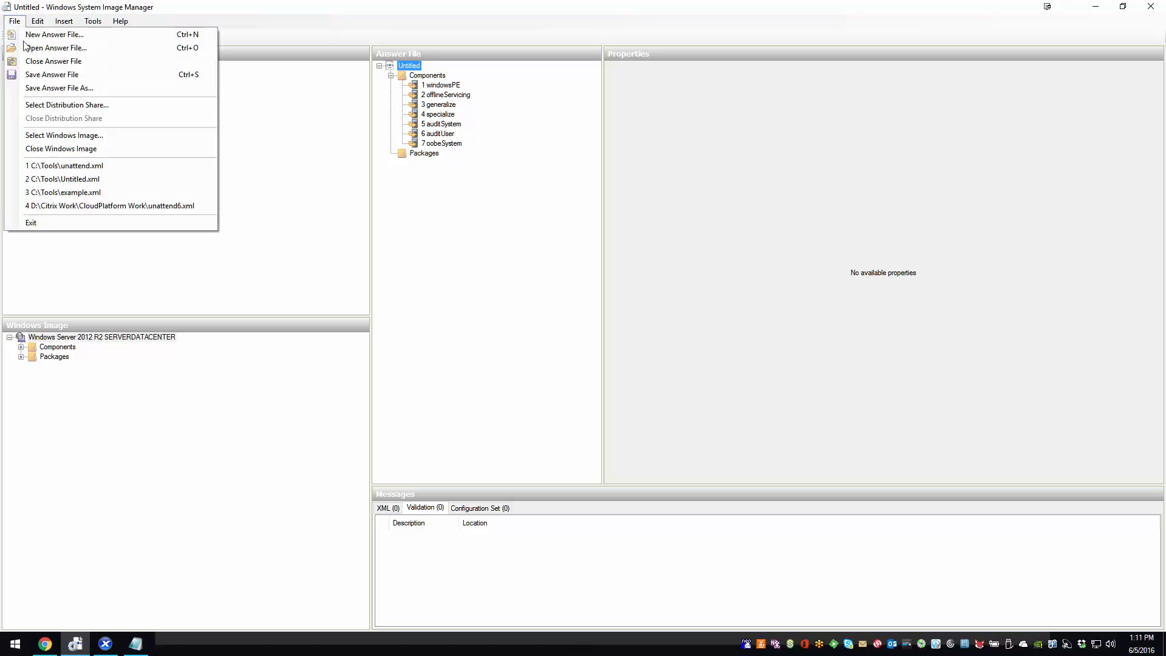
pyautogui.click(98, 192)
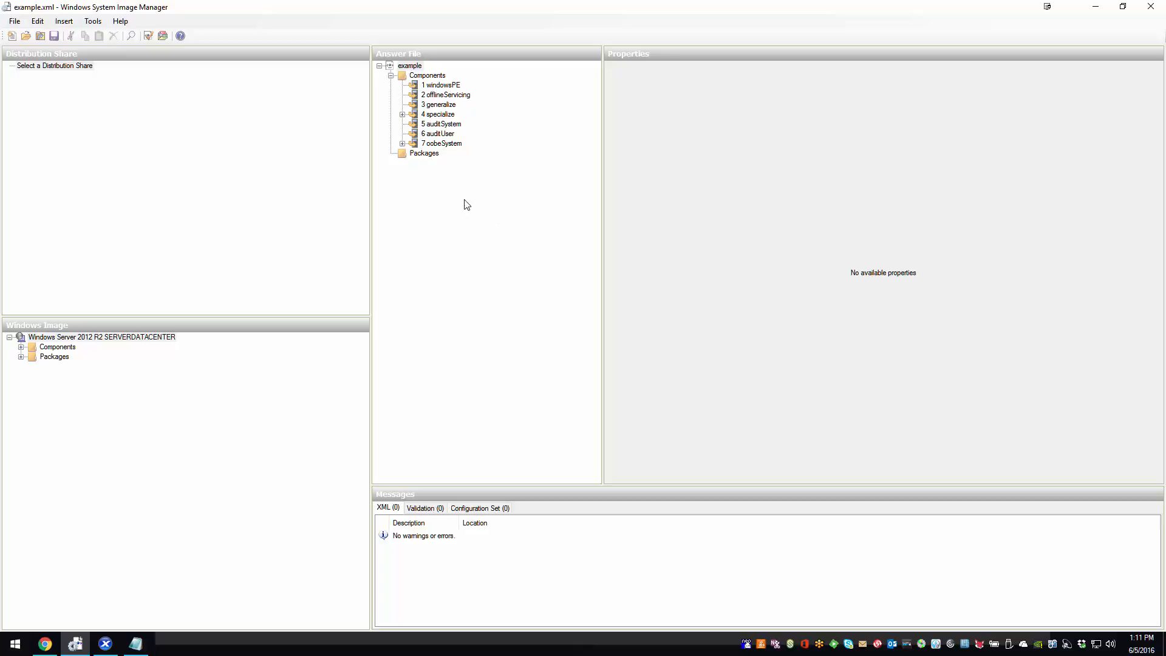
pyautogui.click(21, 346)
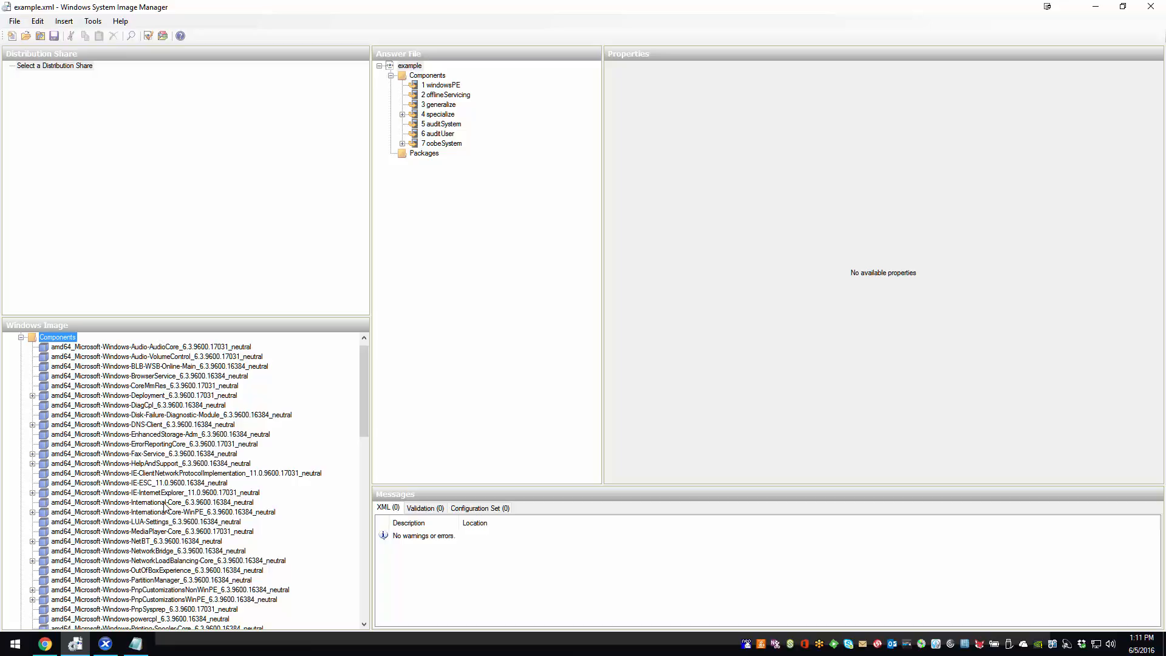
# Check which passes International-Core can be added to and review its locale settings under the answer file's 7 oobeSystem pass
pyautogui.rightClick(129, 503)
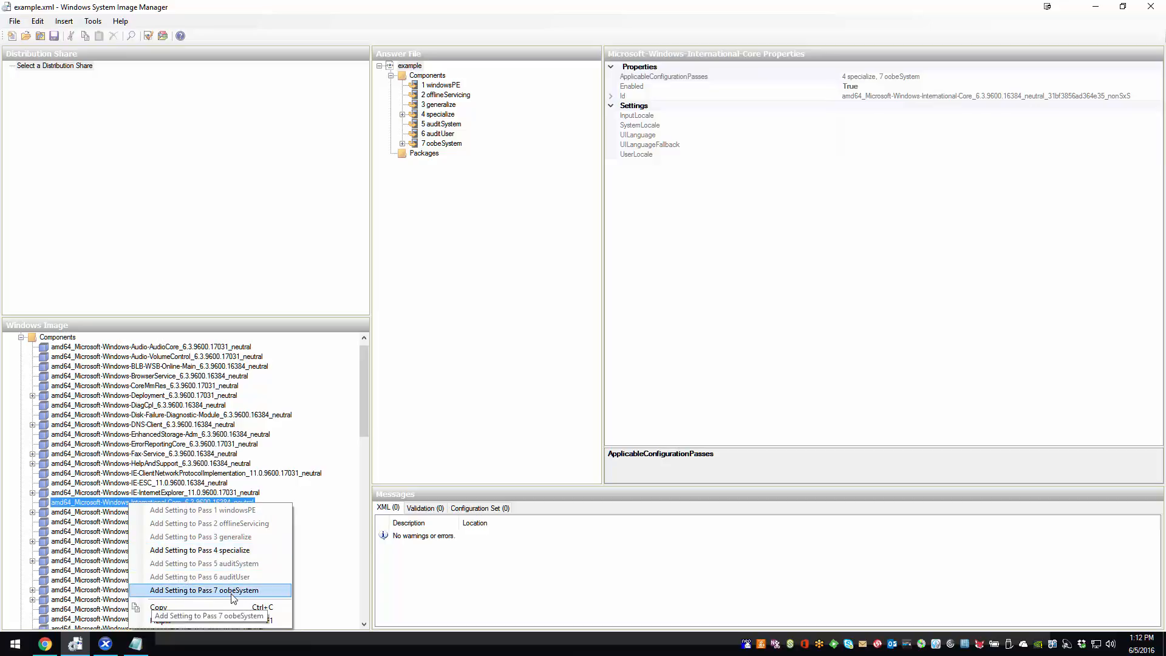
pyautogui.click(400, 145)
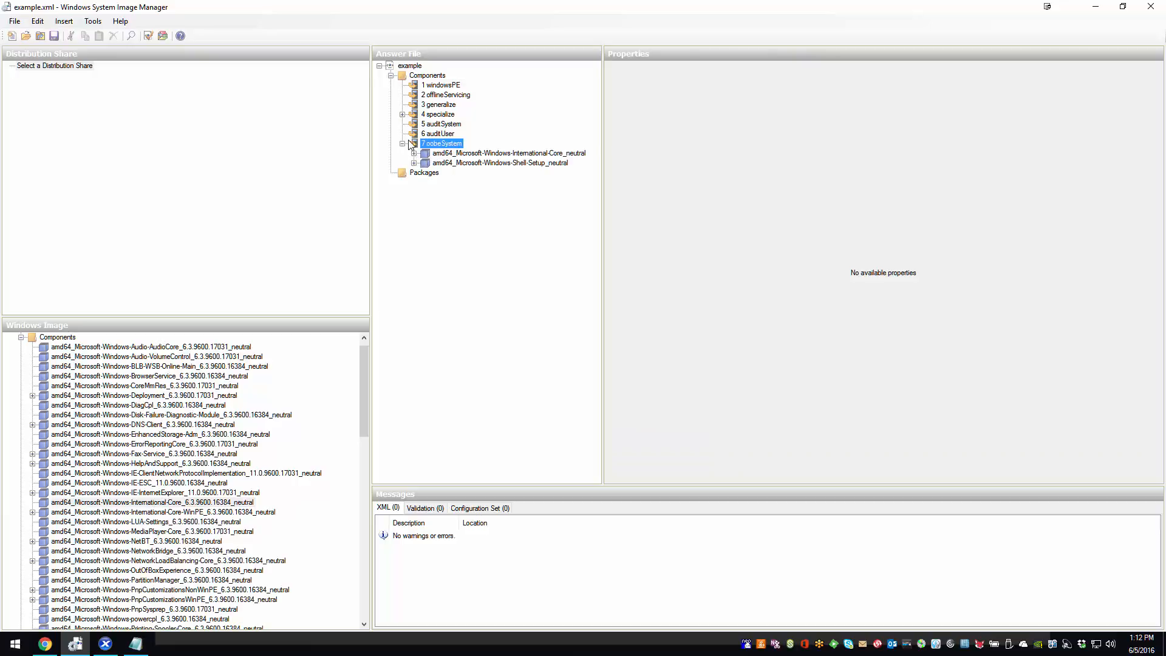
pyautogui.click(498, 154)
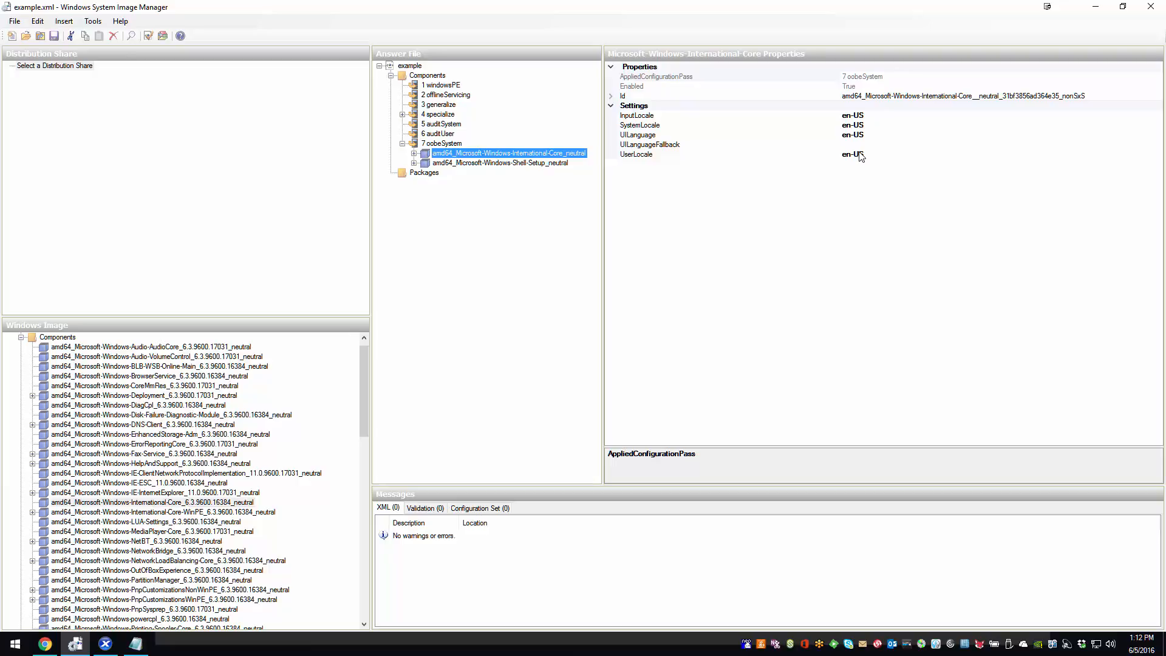
# Find the Shell-Setup component in the Windows image, check its available passes, and view its properties under 7 oobeSystem in the answer file
pyautogui.scroll(-2, 197, 519)
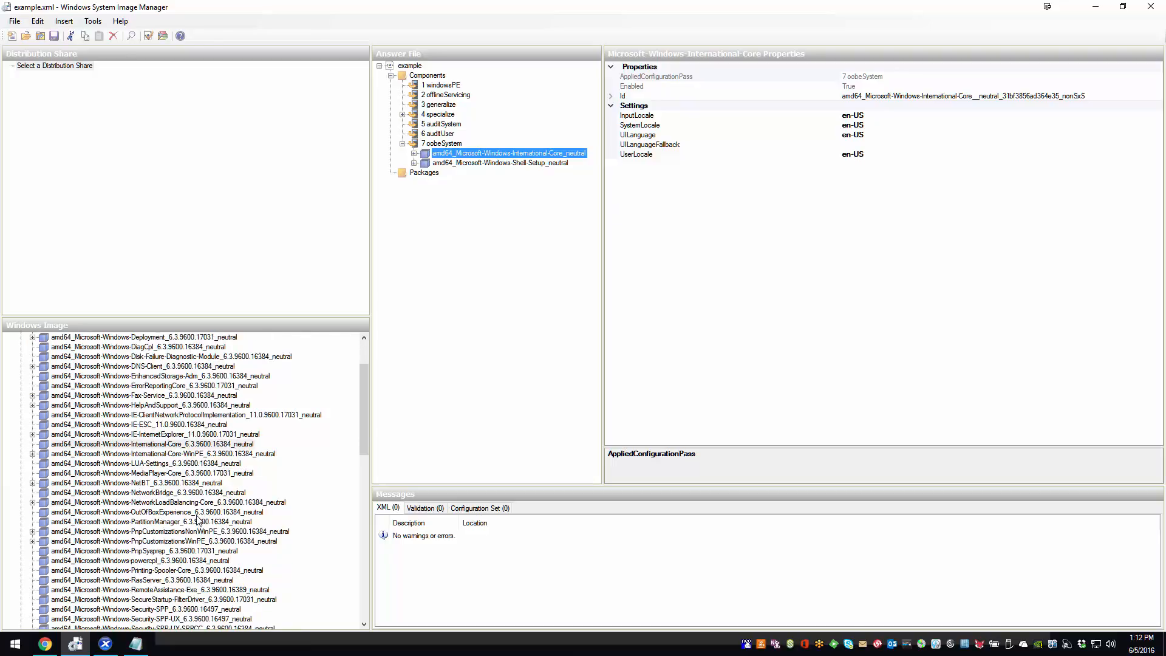
pyautogui.scroll(-2, 197, 520)
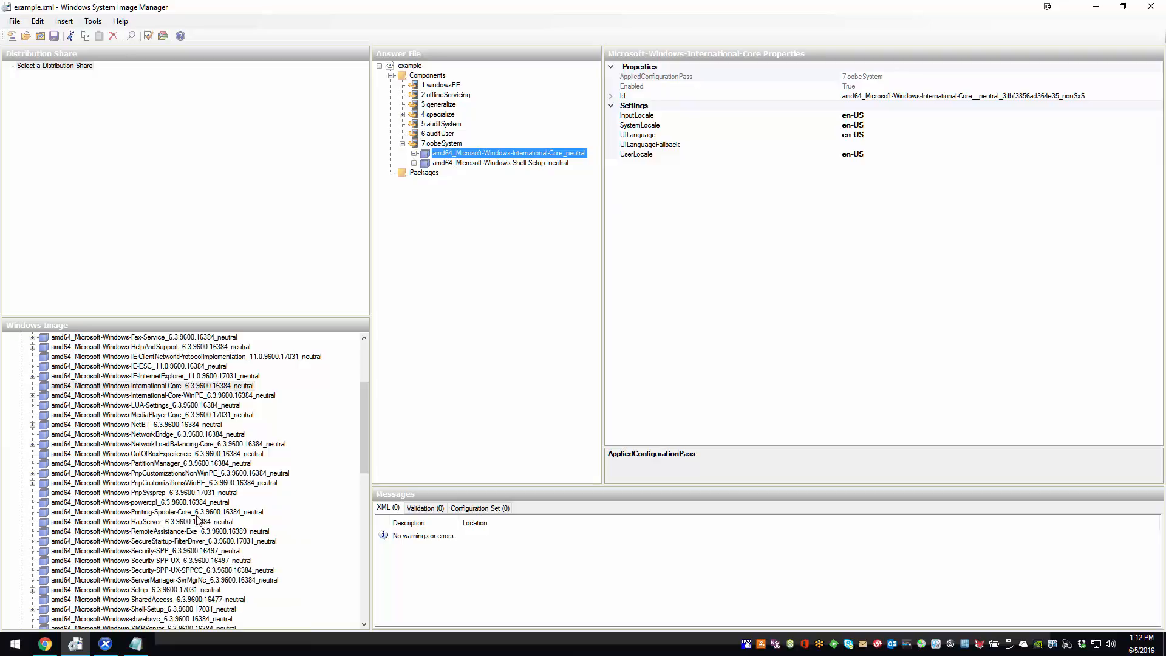
pyautogui.scroll(-1, 198, 519)
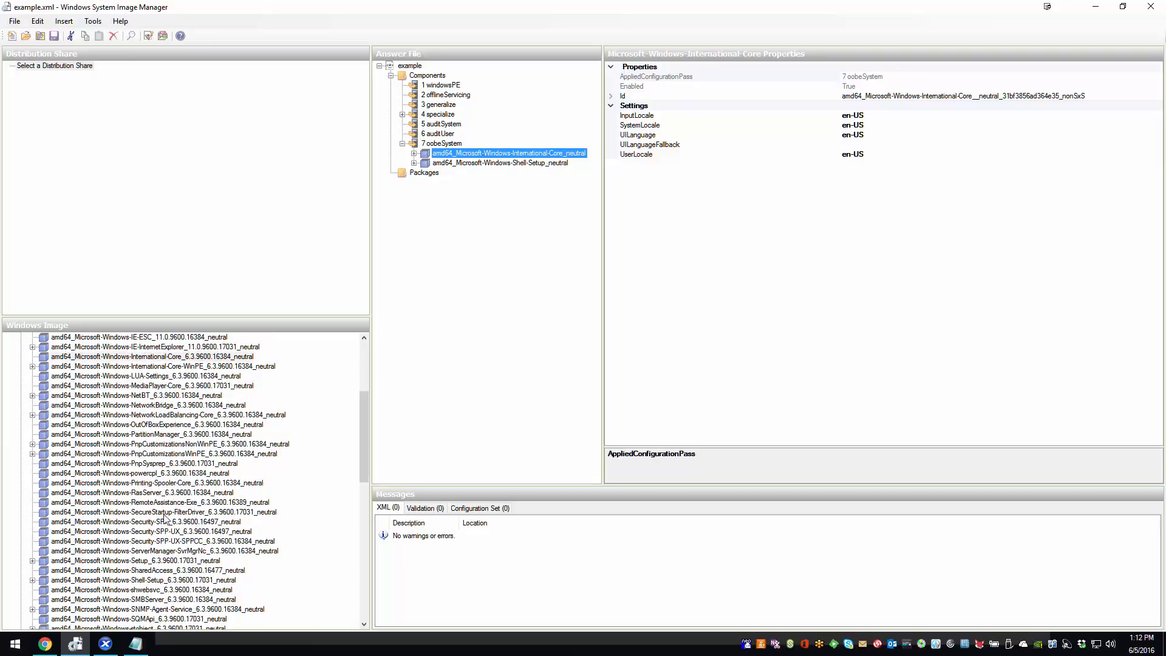
pyautogui.click(138, 581)
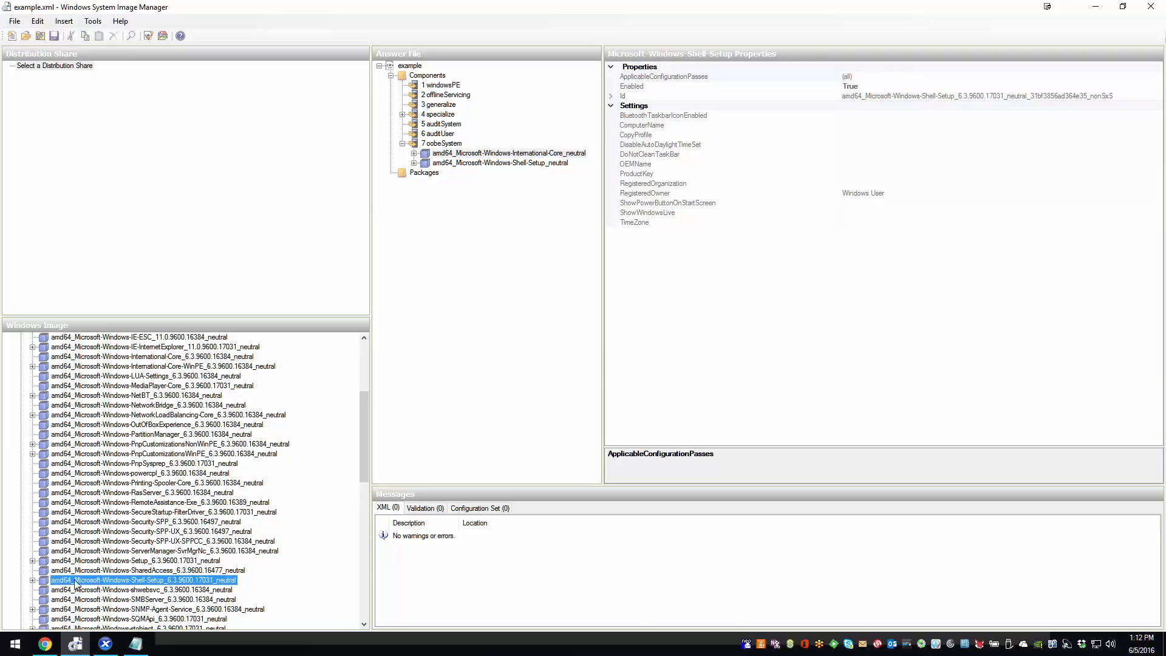
pyautogui.rightClick(161, 583)
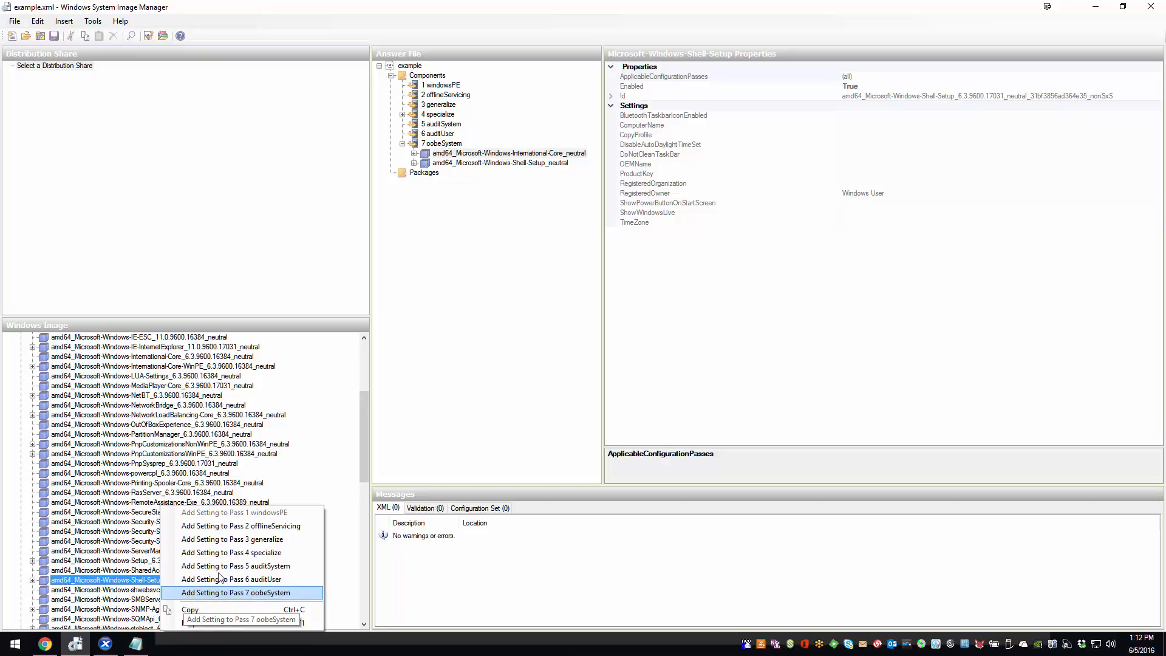
pyautogui.click(475, 164)
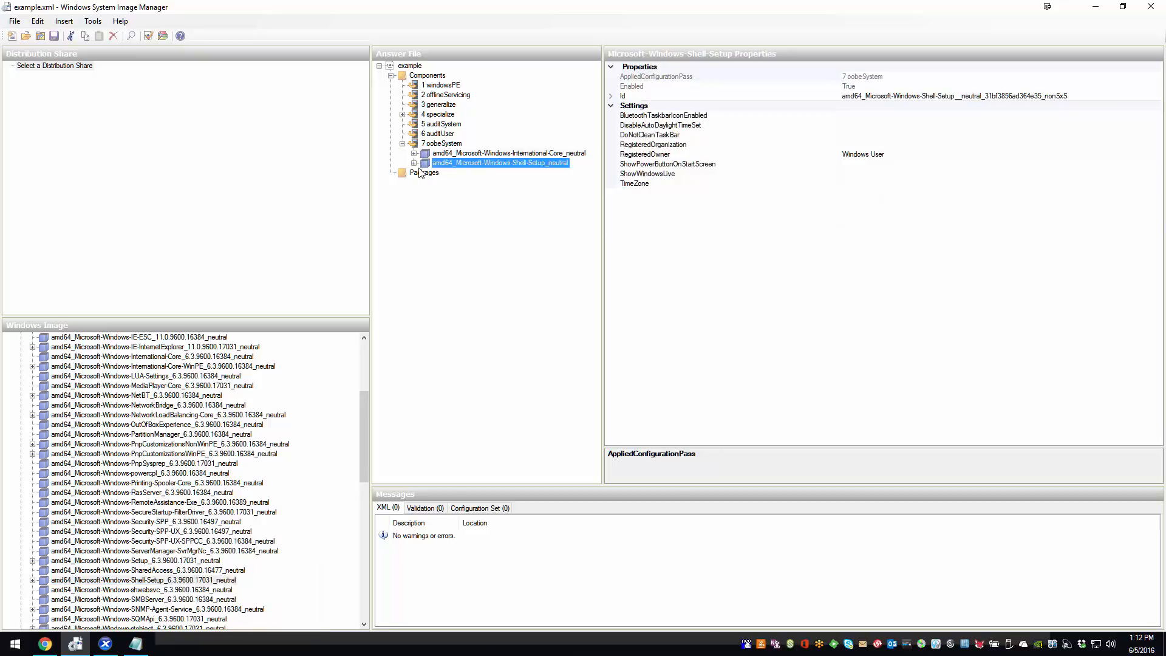
# Set HideEULAPage to true in the OOBE settings of Shell-Setup under the 7 oobeSystem pass
pyautogui.click(413, 162)
pyautogui.click(458, 175)
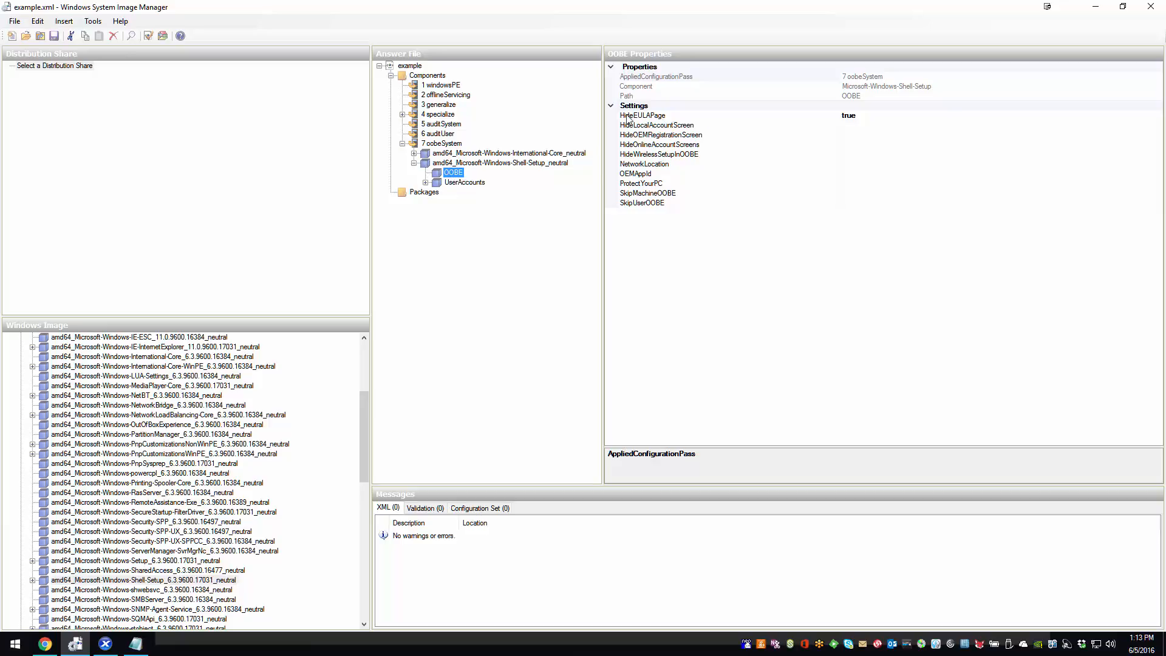
pyautogui.click(871, 119)
pyautogui.click(1157, 116)
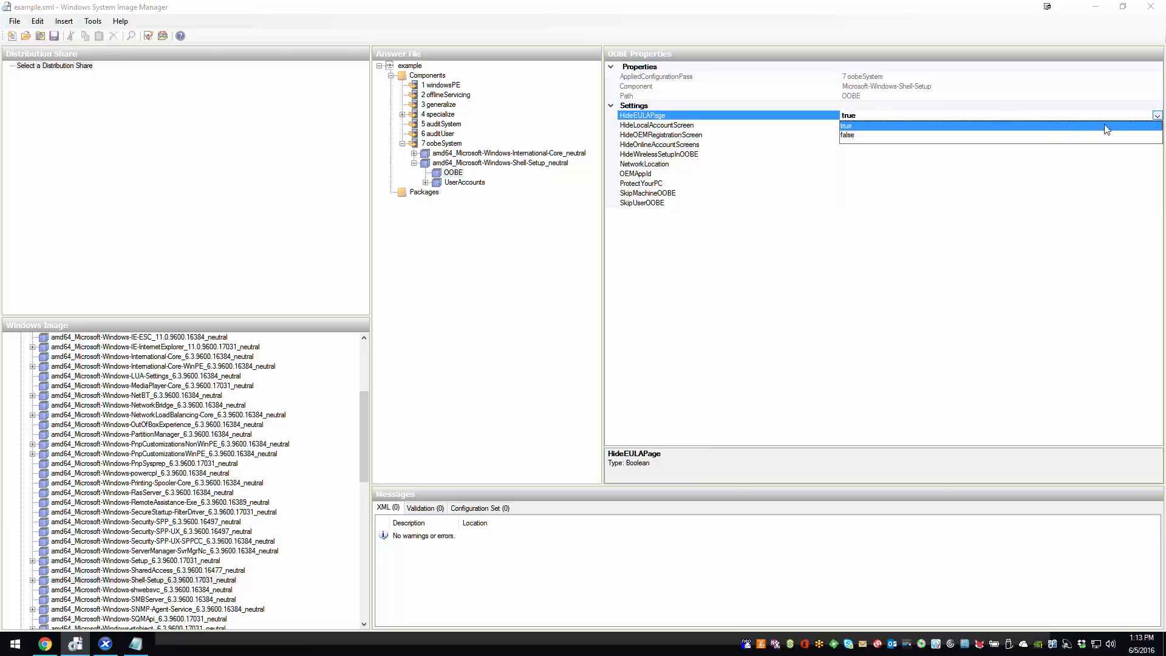
pyautogui.click(1043, 131)
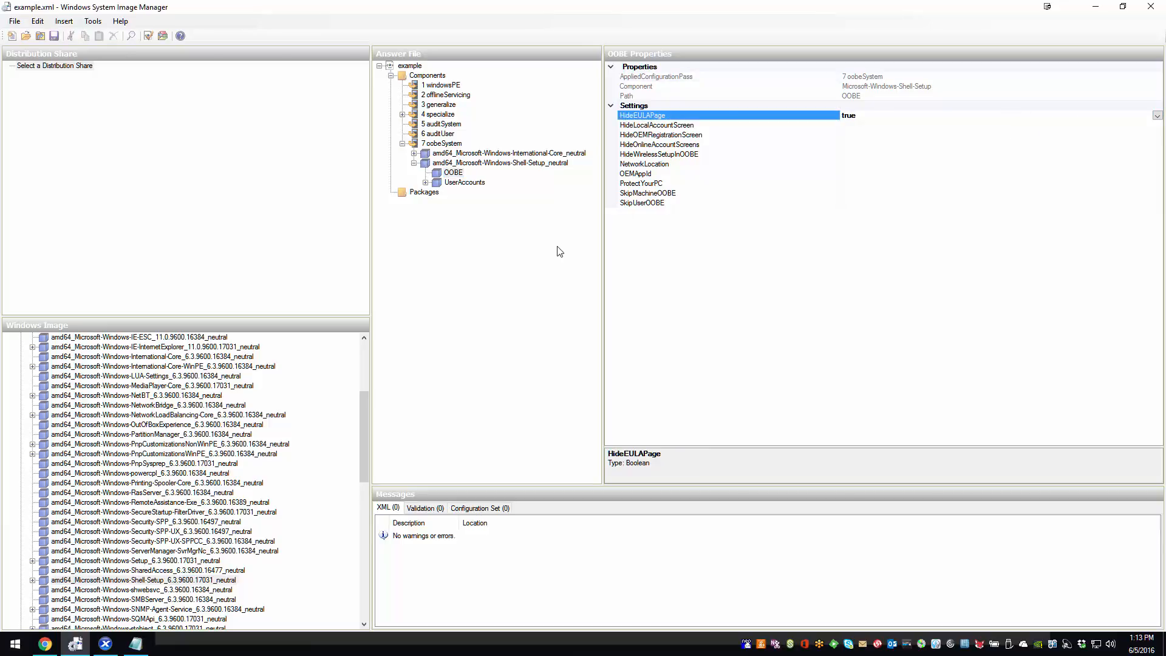
# Review the AdministratorPassword setting under UserAccounts and the OOBE settings of Shell-Setup in the 7 oobeSystem pass
pyautogui.click(457, 182)
pyautogui.click(426, 183)
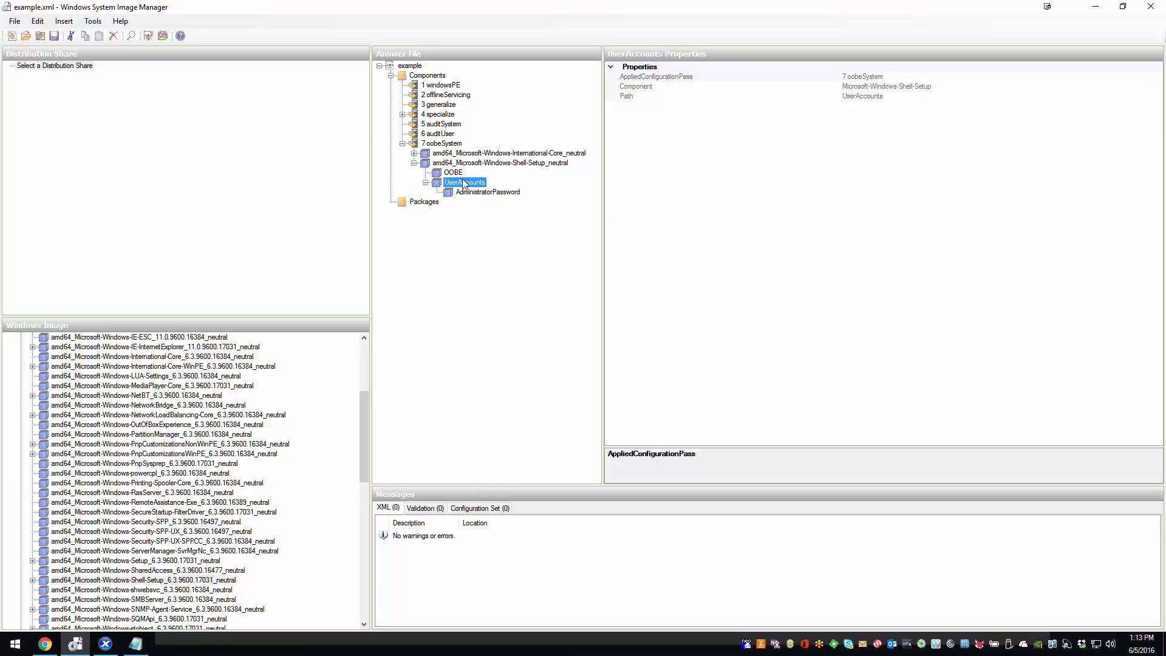
pyautogui.click(473, 197)
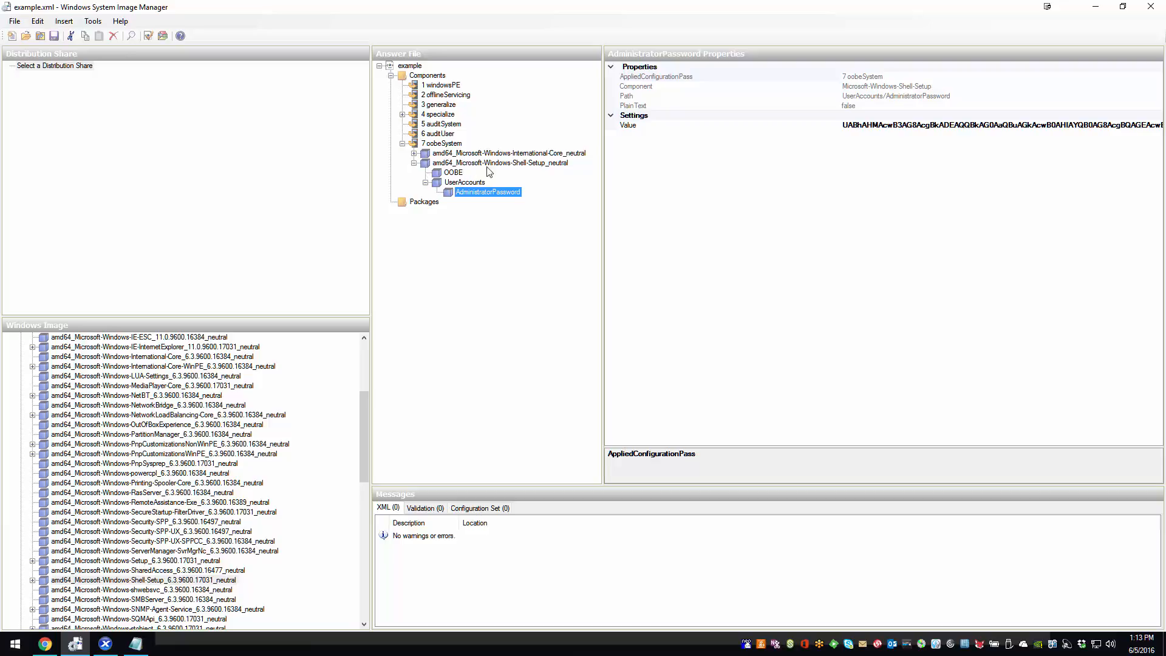
pyautogui.click(452, 173)
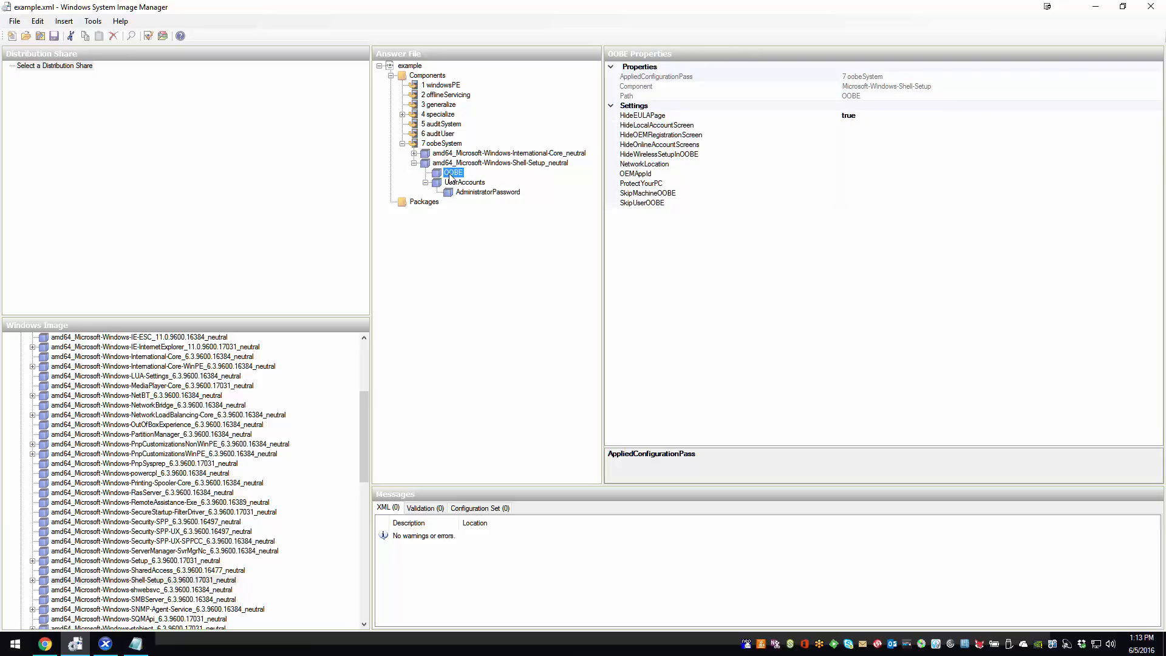
pyautogui.click(469, 194)
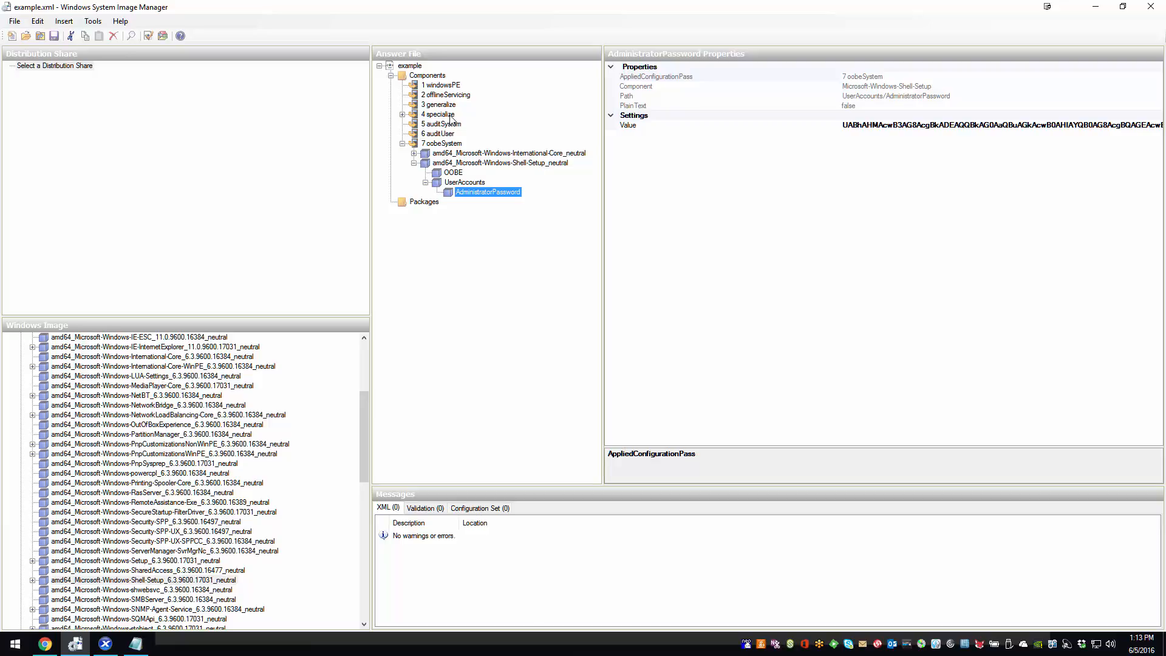
# Add the Shell-Setup component to pass 6 auditUser and look through its properties and subcomponents in the answer file
pyautogui.rightClick(210, 577)
pyautogui.rightClick(212, 578)
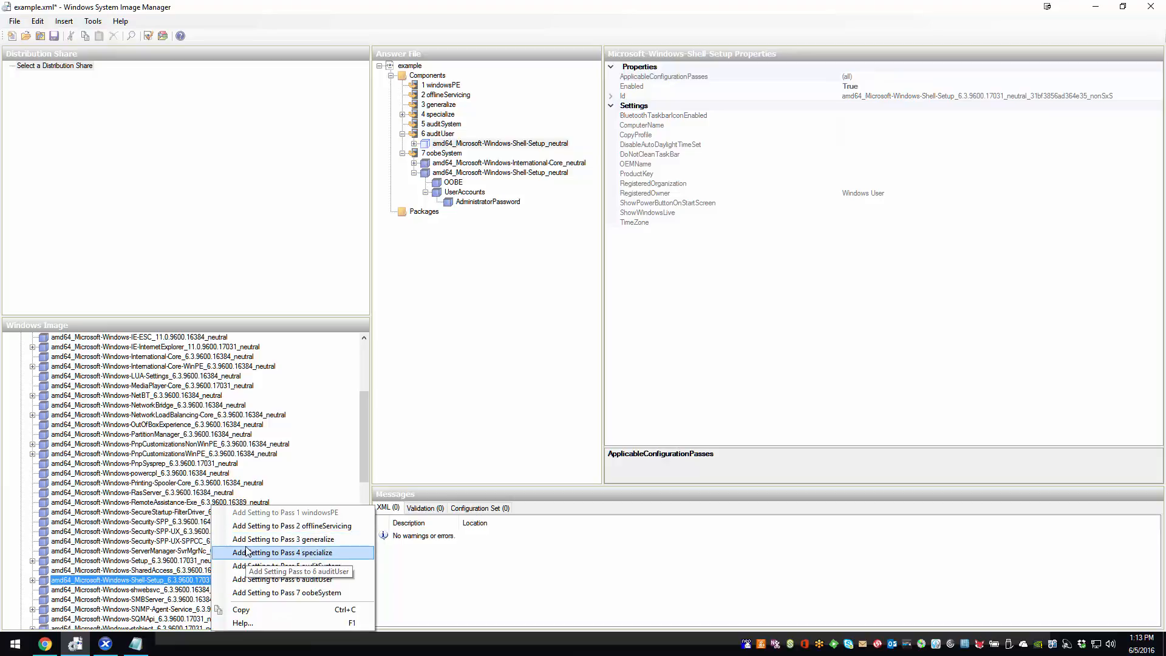
pyautogui.click(427, 146)
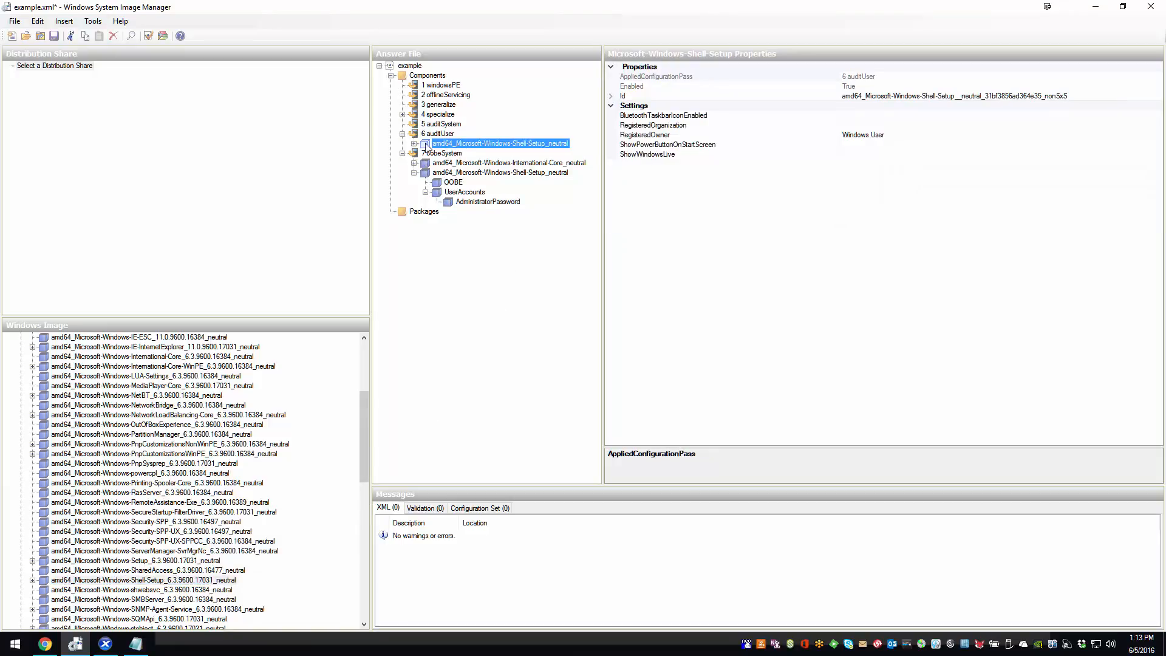
pyautogui.click(414, 143)
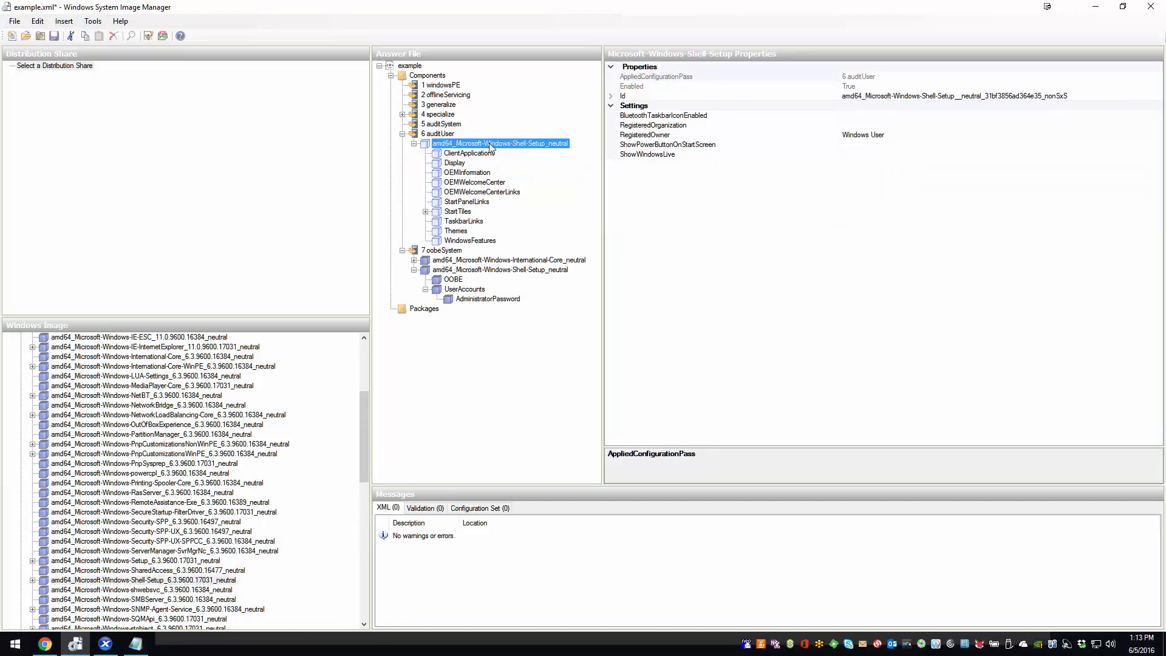
pyautogui.click(447, 135)
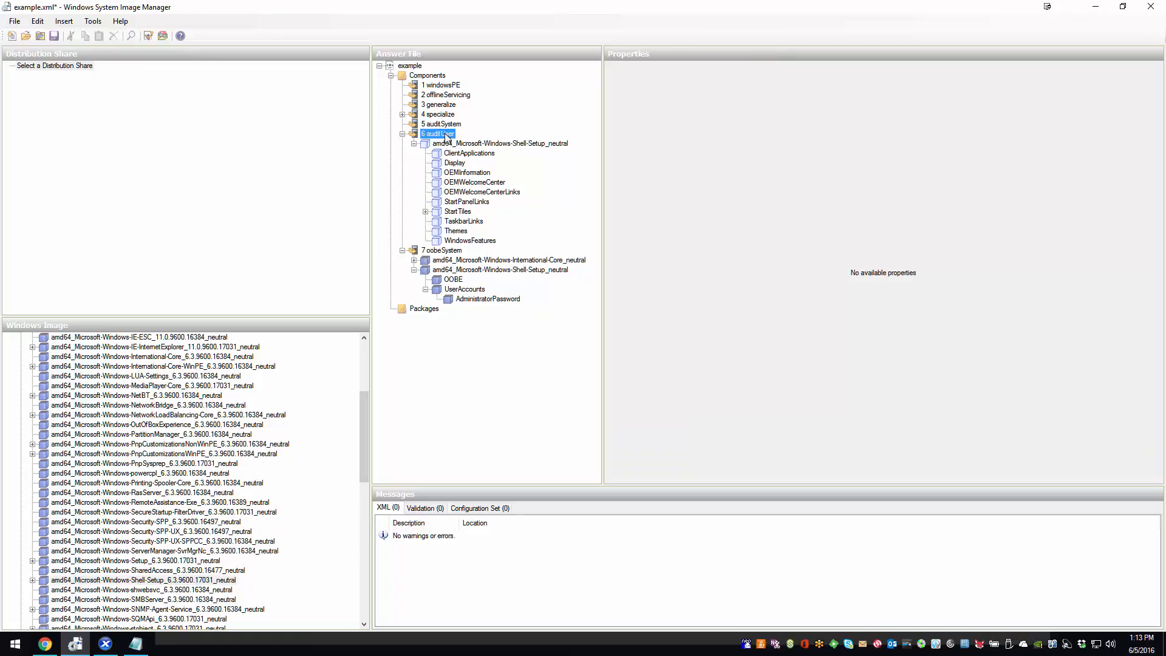
pyautogui.click(402, 134)
# View the Shell-Setup properties under the 4 specialize pass, including ProductKey, and display the answer file's save options
pyautogui.click(402, 115)
pyautogui.click(469, 125)
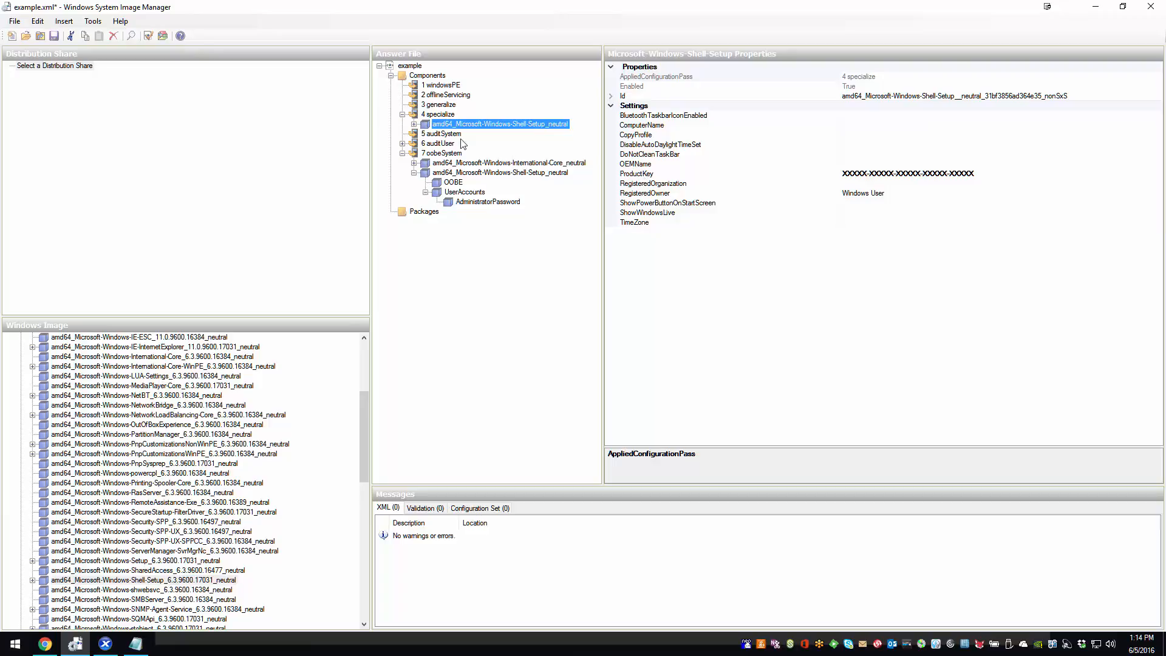
pyautogui.click(13, 22)
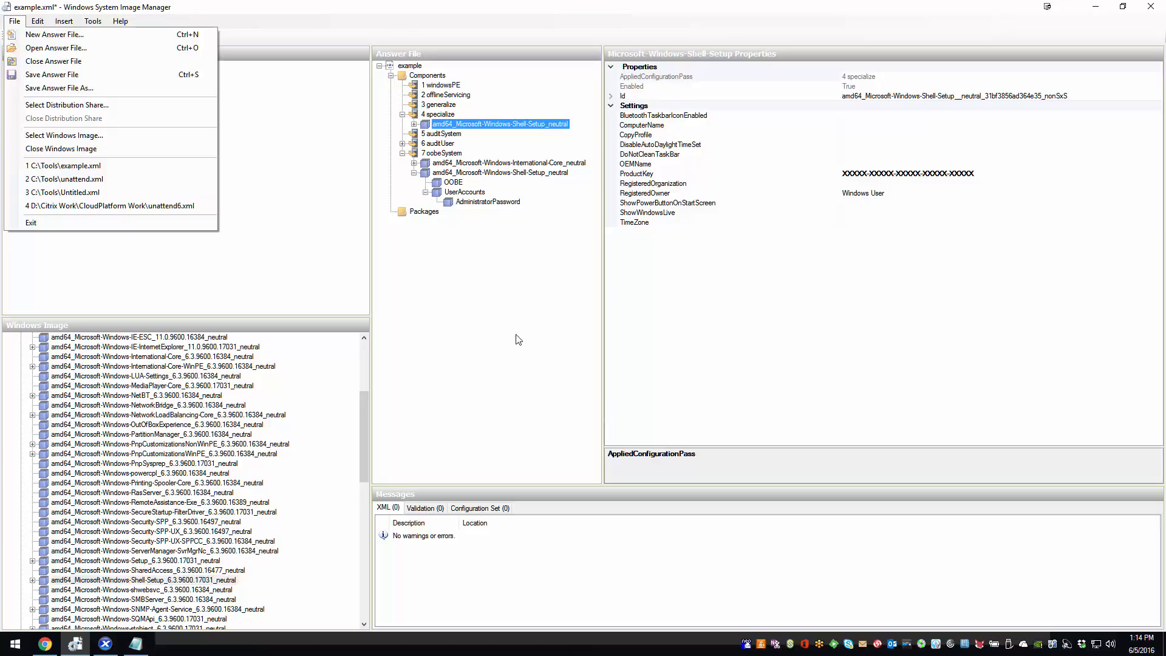
# Switch to the W2012R2-Template CLM v2.0 console in XenCenter and cut the unattend file from the VM's Downloads folder
pyautogui.click(107, 645)
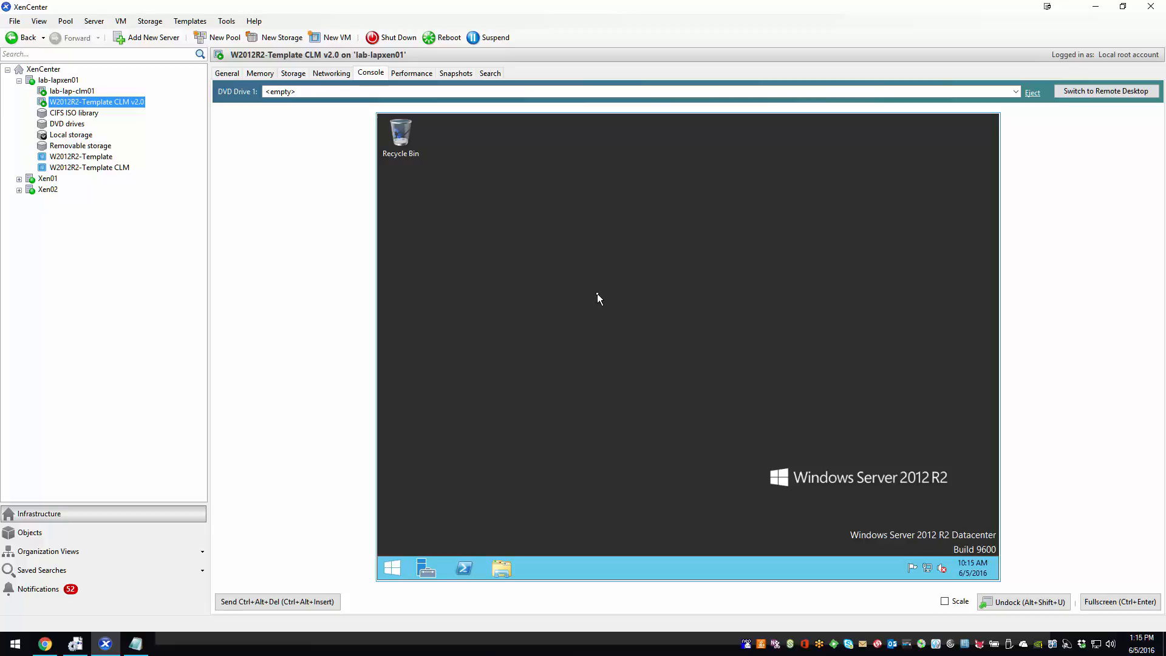
pyautogui.click(505, 560)
pyautogui.click(508, 257)
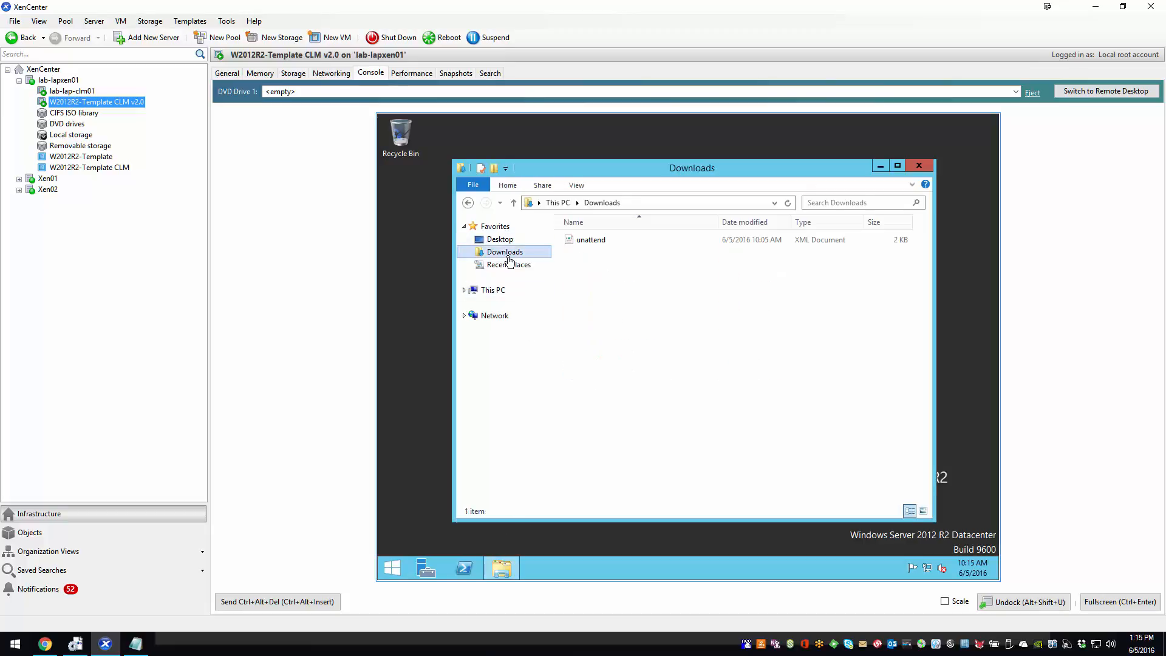
pyautogui.rightClick(595, 245)
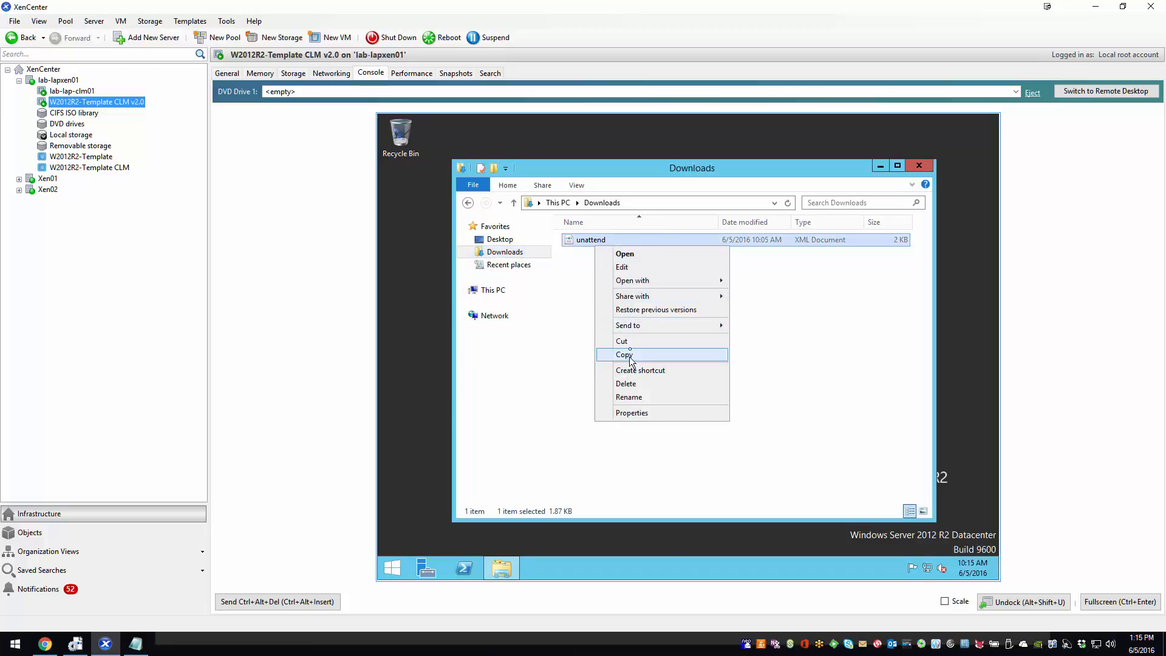
pyautogui.click(630, 342)
# Paste the unattend file into C:\Windows\System32\Sysprep, replacing the existing unattend.xml, and close the folder window
pyautogui.click(493, 290)
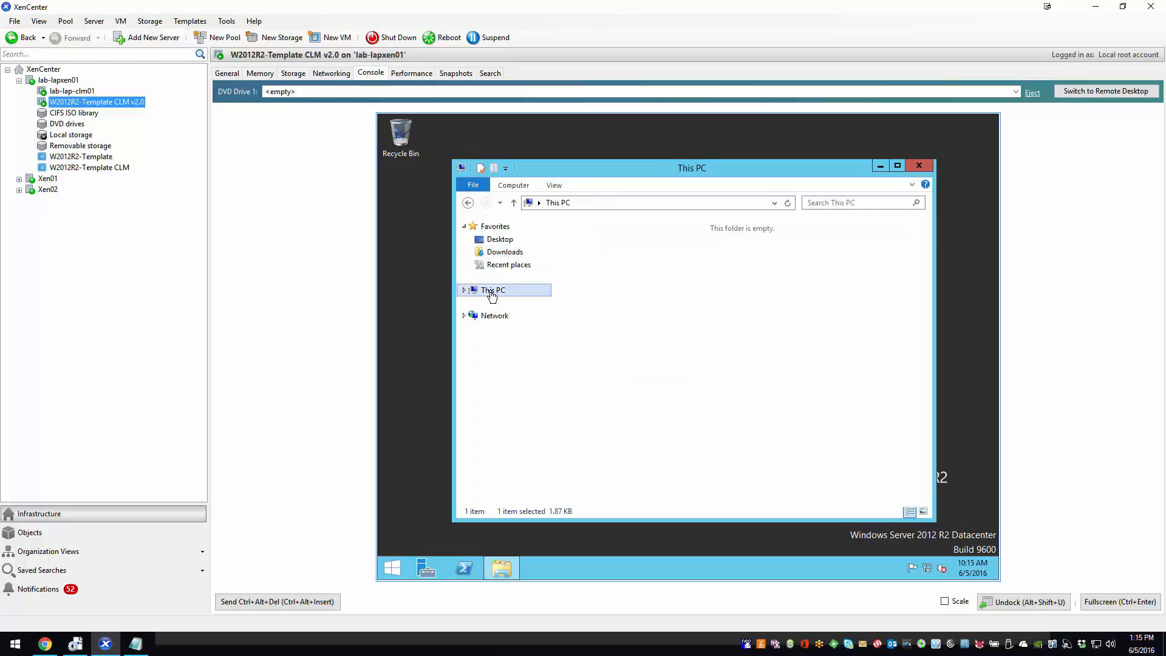
pyautogui.doubleClick(638, 376)
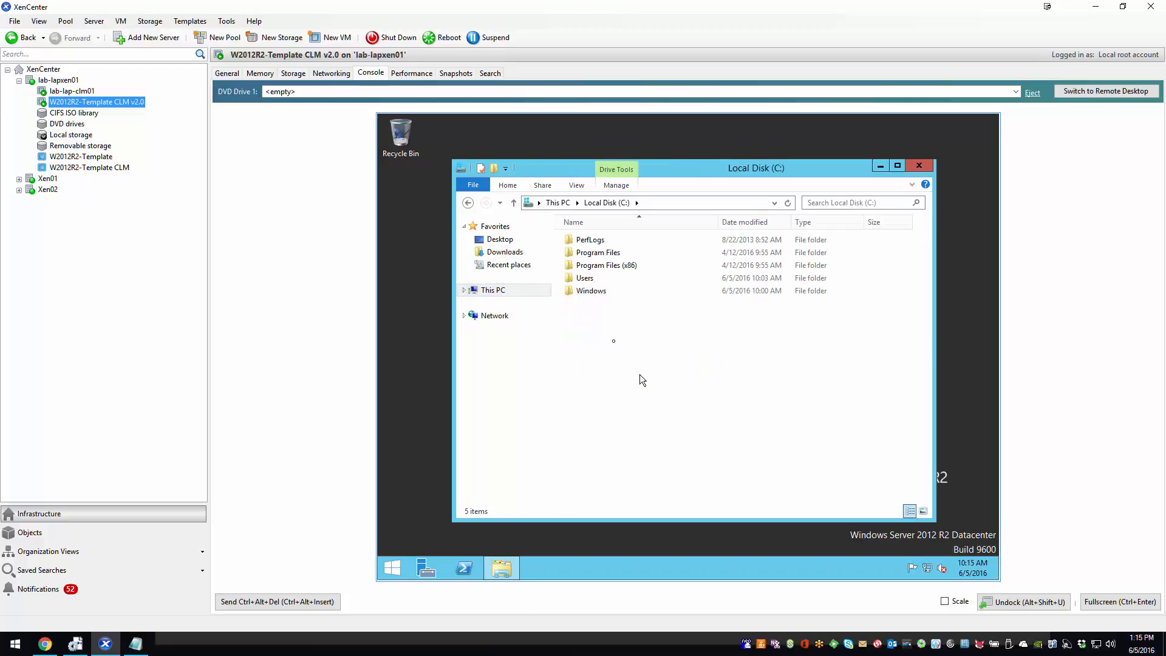
pyautogui.doubleClick(588, 290)
pyautogui.scroll(-15, 614, 357)
pyautogui.scroll(3, 617, 286)
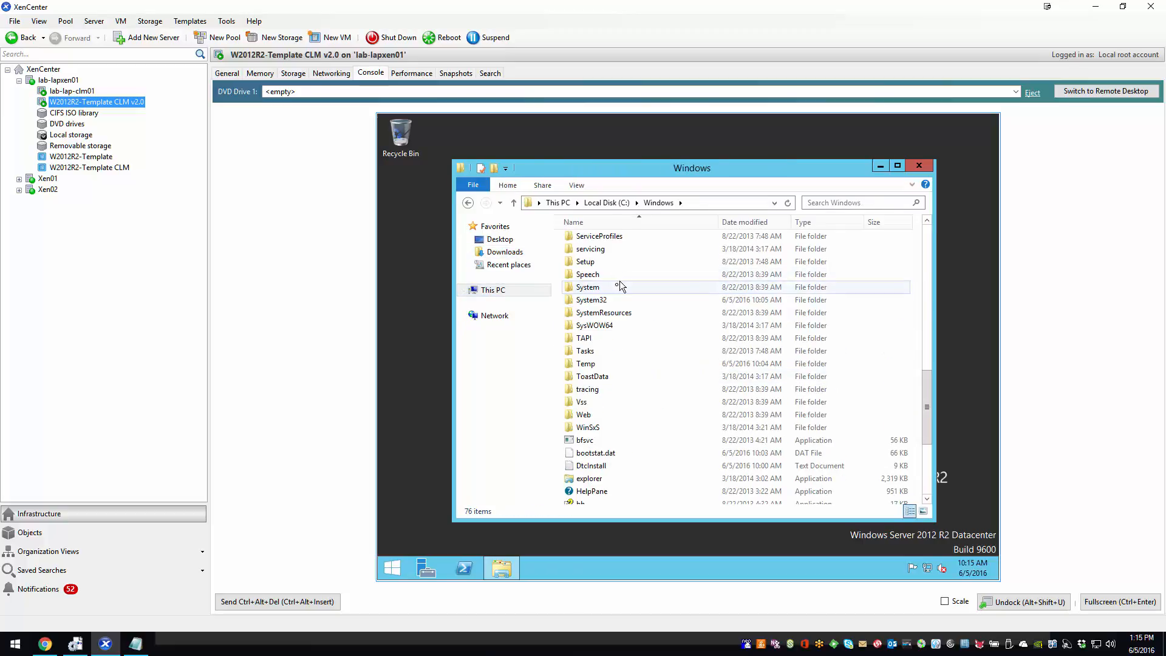
pyautogui.doubleClick(613, 300)
pyautogui.scroll(-5, 622, 362)
pyautogui.scroll(-20, 623, 364)
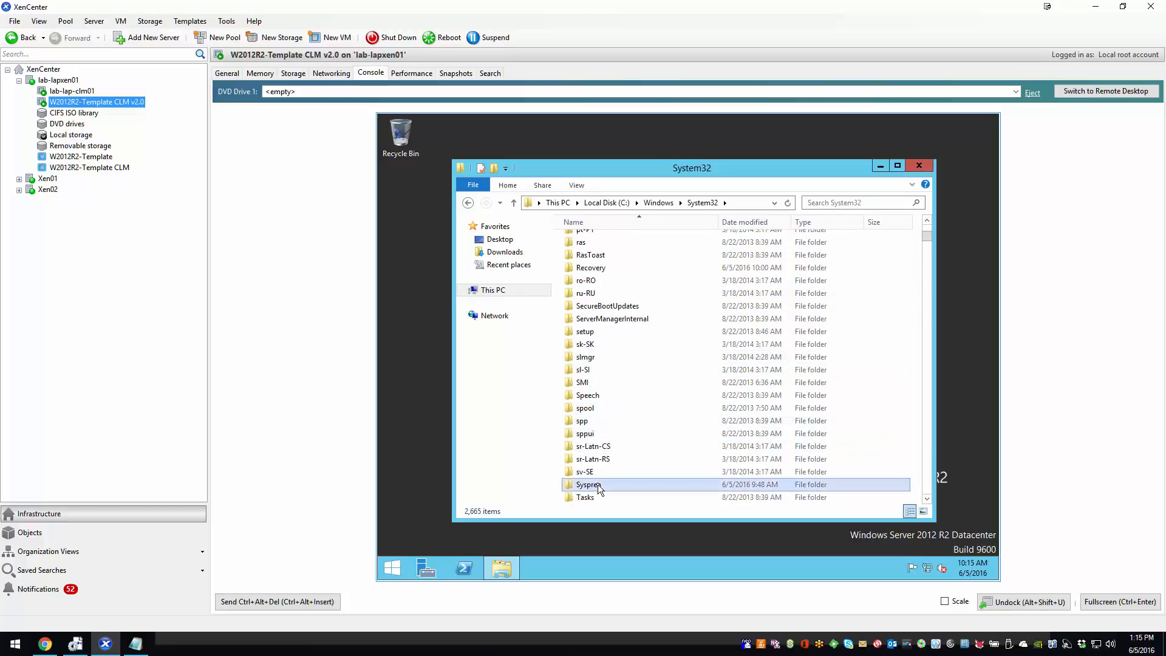
pyautogui.doubleClick(589, 484)
pyautogui.rightClick(621, 383)
pyautogui.click(654, 462)
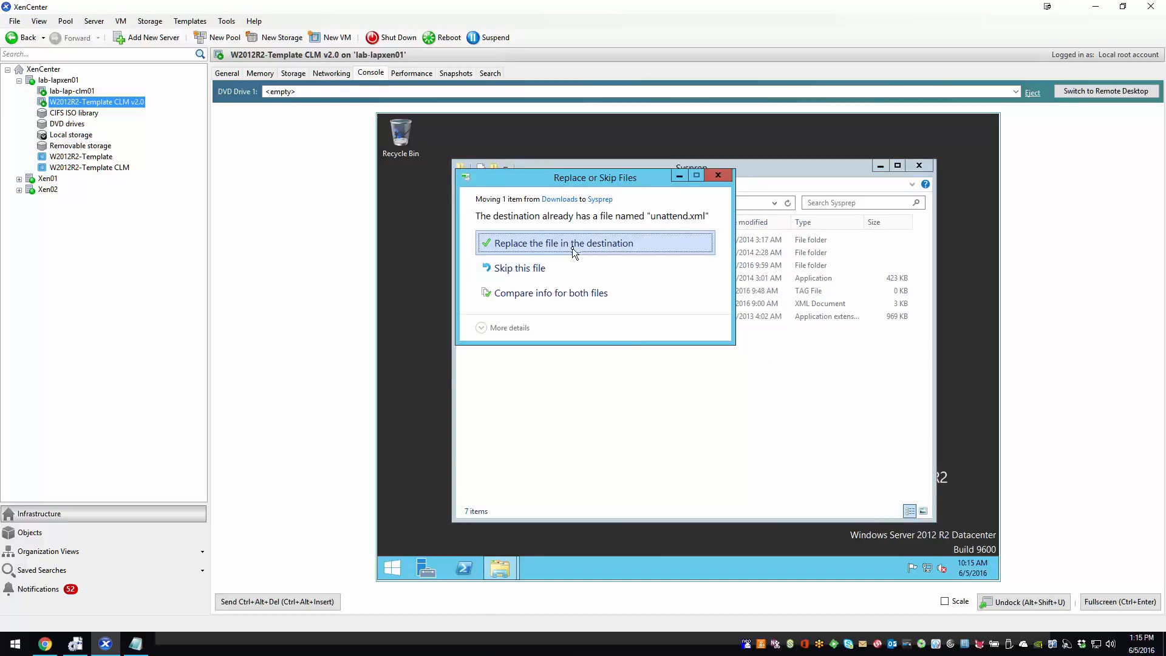
pyautogui.click(572, 248)
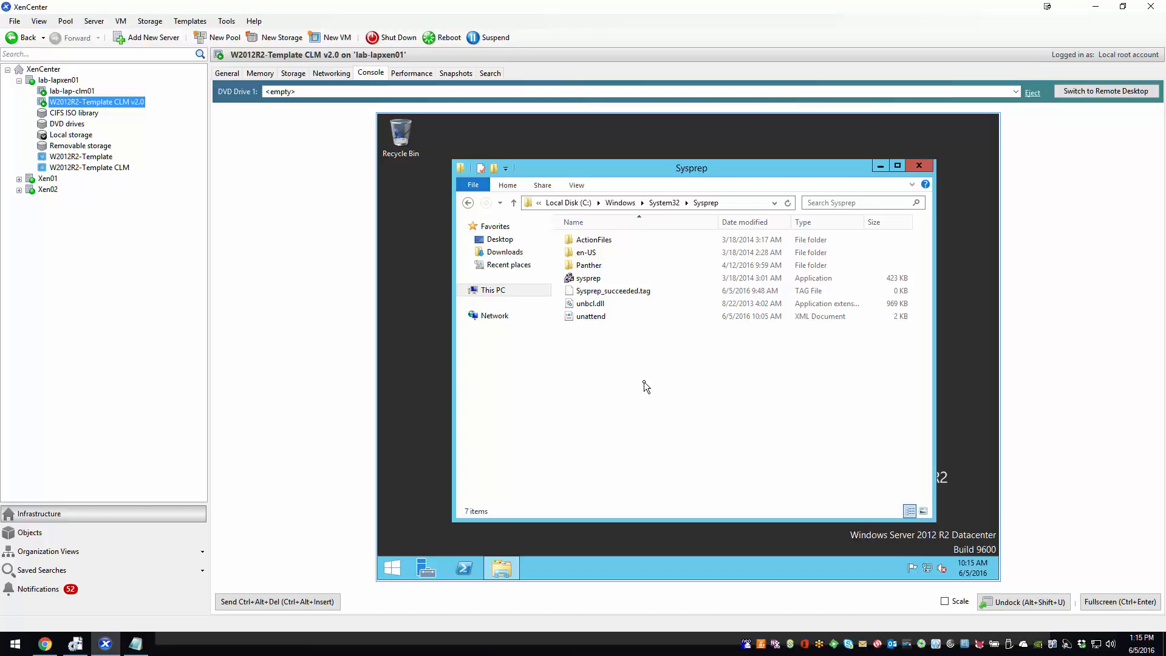
pyautogui.click(920, 166)
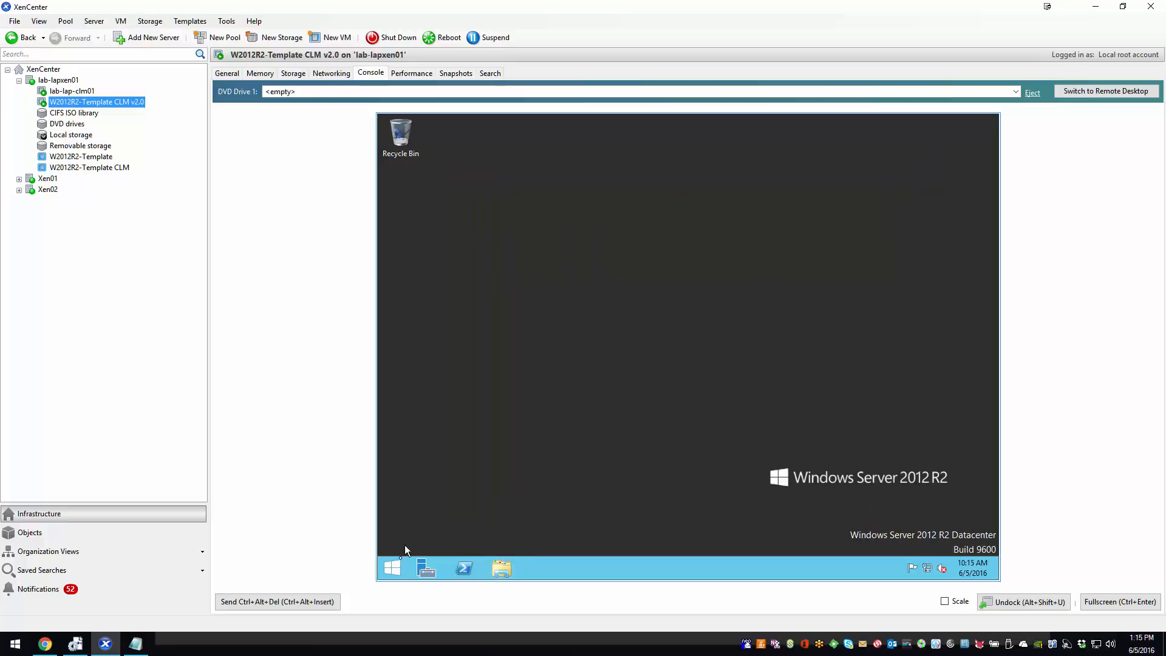
# Search the VM for cmd and run Command Prompt as administrator
pyautogui.rightClick(393, 568)
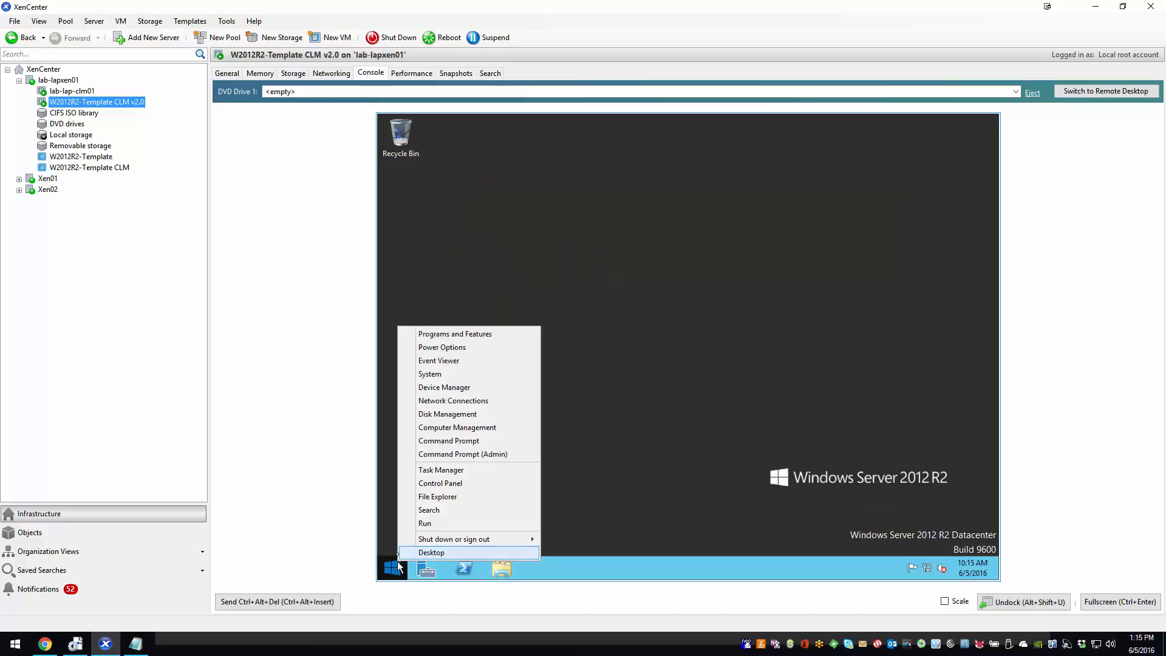
pyautogui.click(425, 509)
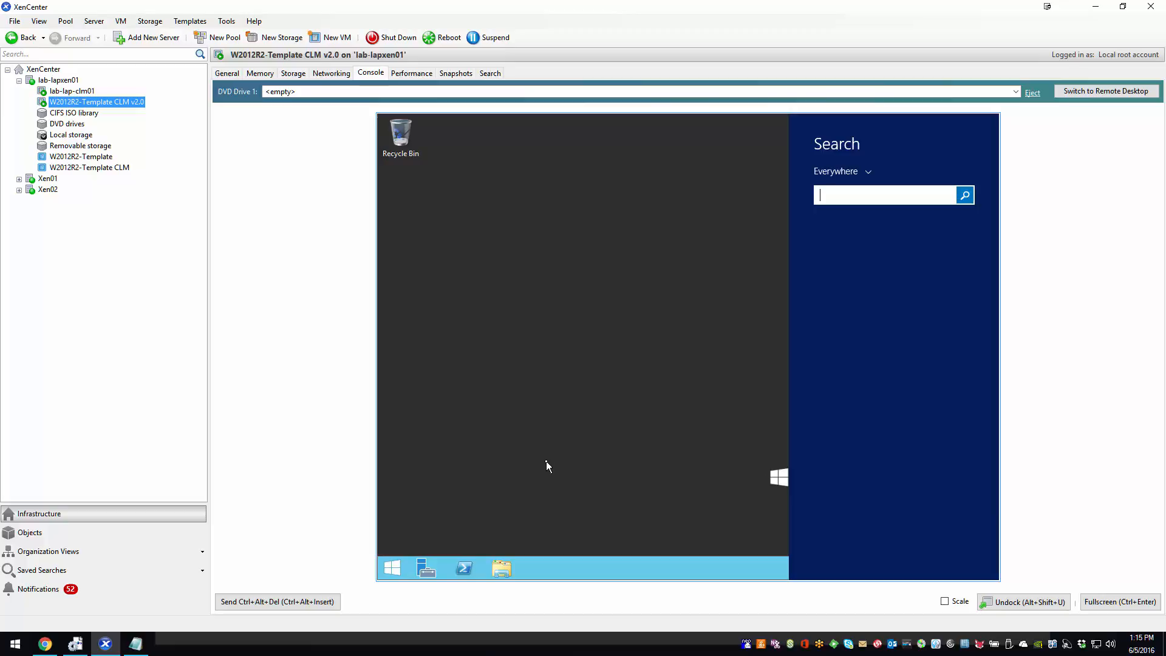
pyautogui.write('cmd')
pyautogui.rightClick(868, 231)
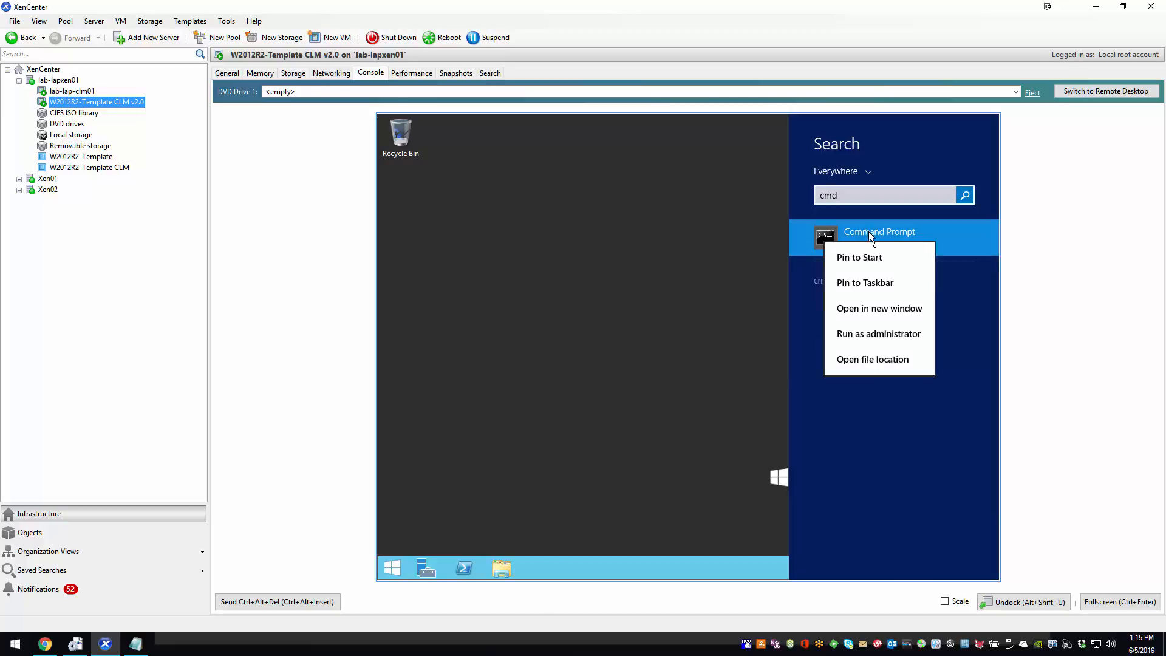
pyautogui.click(871, 337)
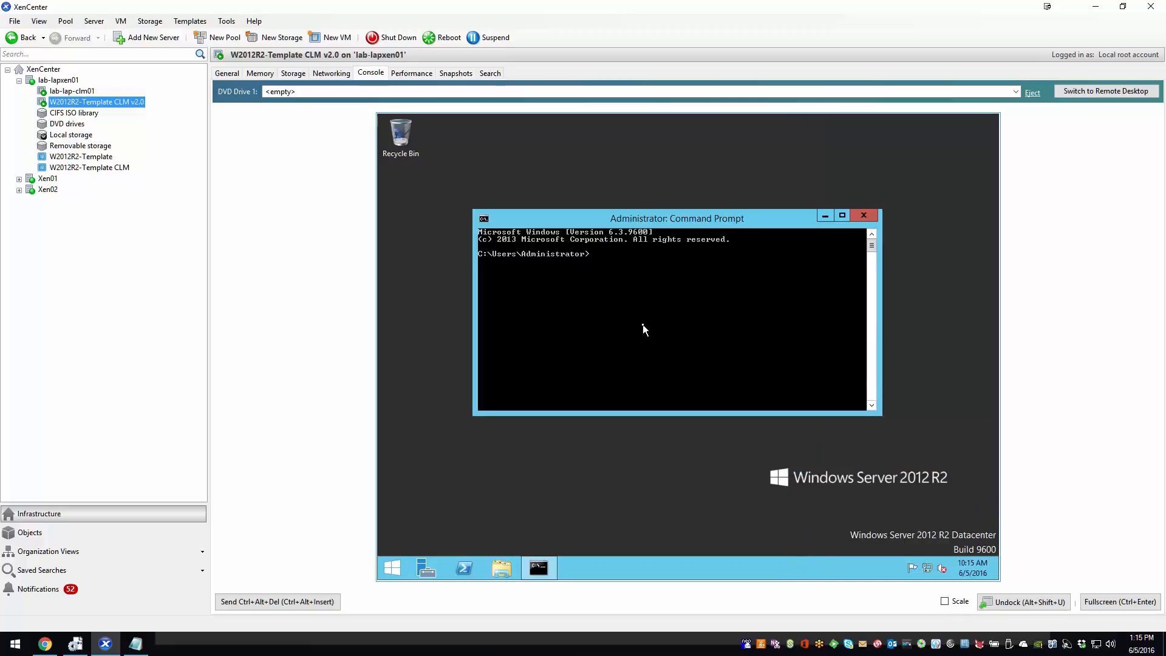
# Change to C:\Windows\System32\Sysprep and enter sysprep.exe /oobe /generalize /shutdown at the prompt without running it
pyautogui.write('cd\\')
pyautogui.press('Return')
pyautogui.write('cd win')
pyautogui.press('Tab')
pyautogui.press('Return')
pyautogui.write('cd sys')
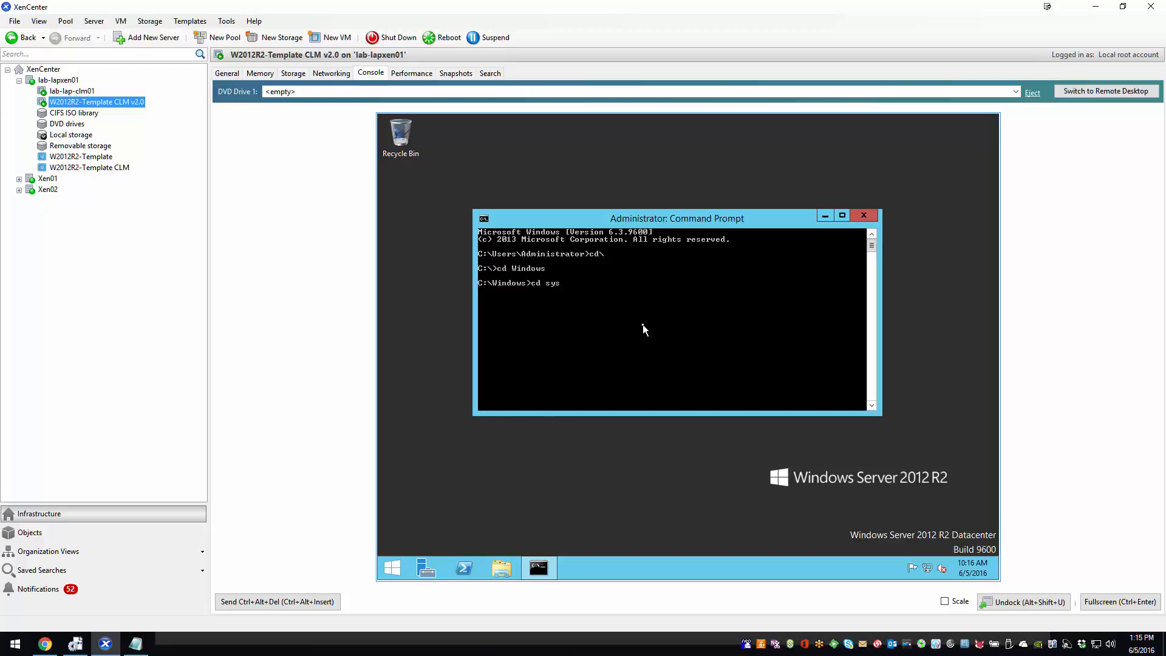
pyautogui.press('Tab')
pyautogui.press('Return')
pyautogui.write('cd sys')
pyautogui.press('Tab')
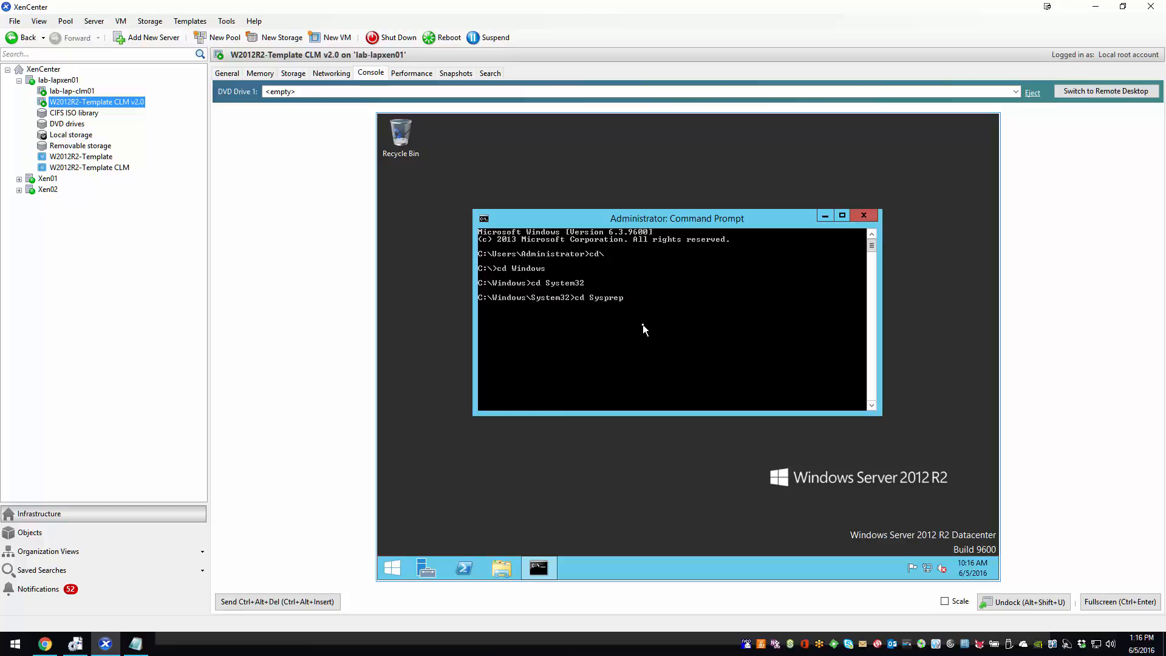
pyautogui.press('Return')
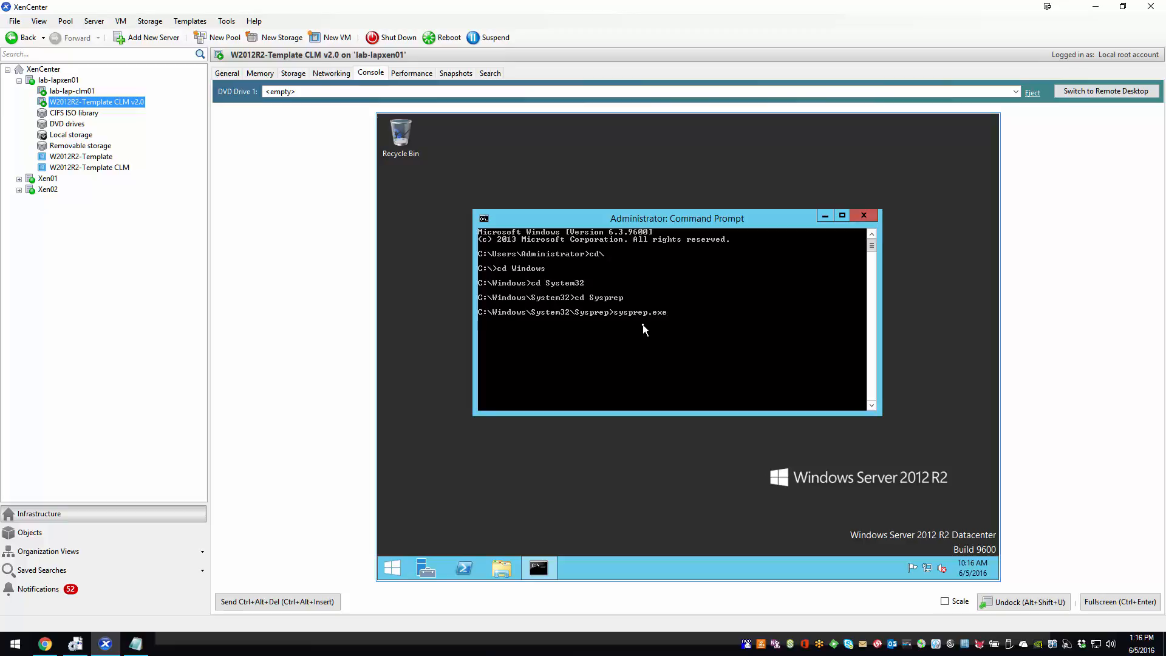
pyautogui.write('sysprep.exe /oobe /generalize /shutdown')
# Search for firewall, open Windows Firewall with Advanced Security, and show its Inbound Rules
pyautogui.rightClick(397, 566)
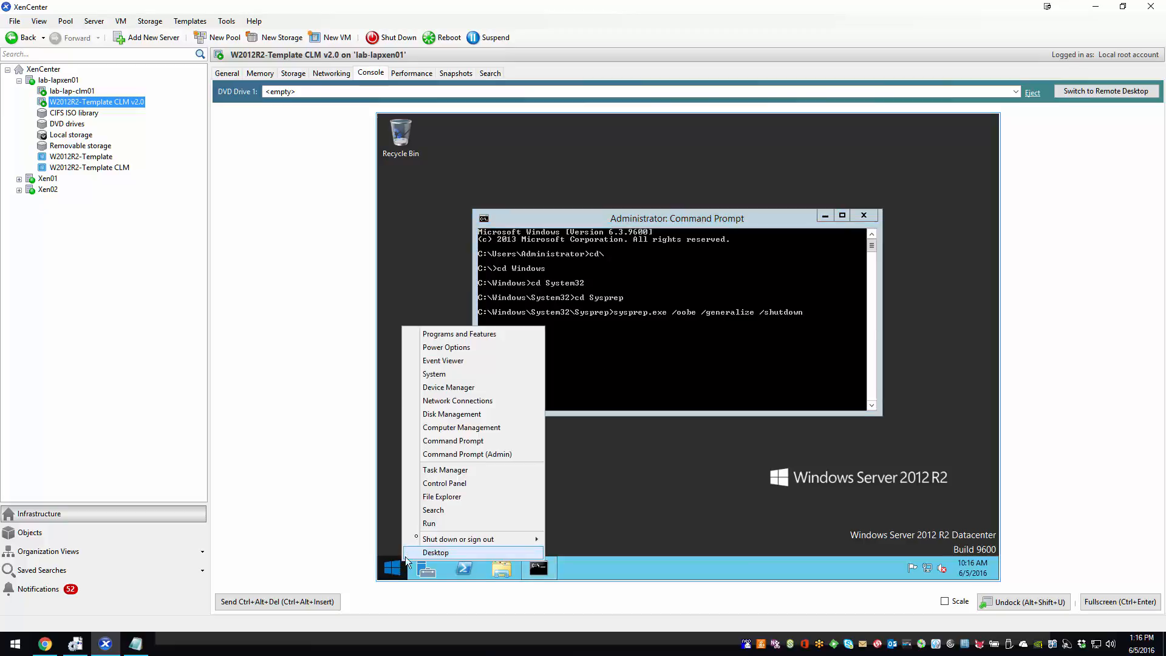
pyautogui.click(431, 510)
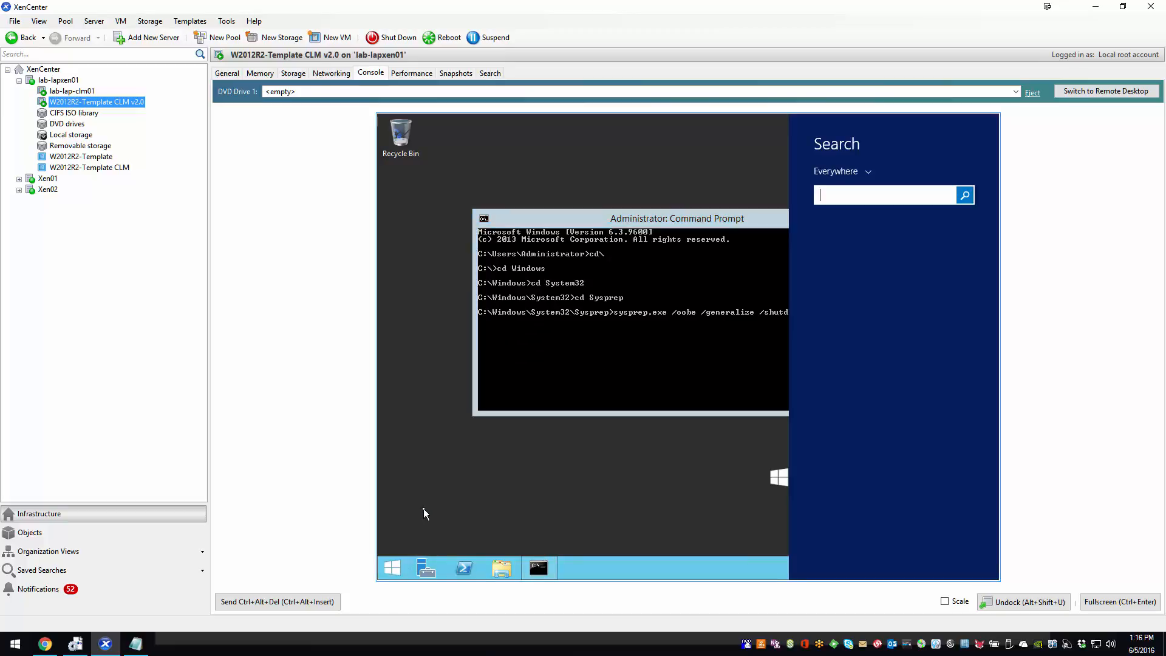
pyautogui.write('firewall')
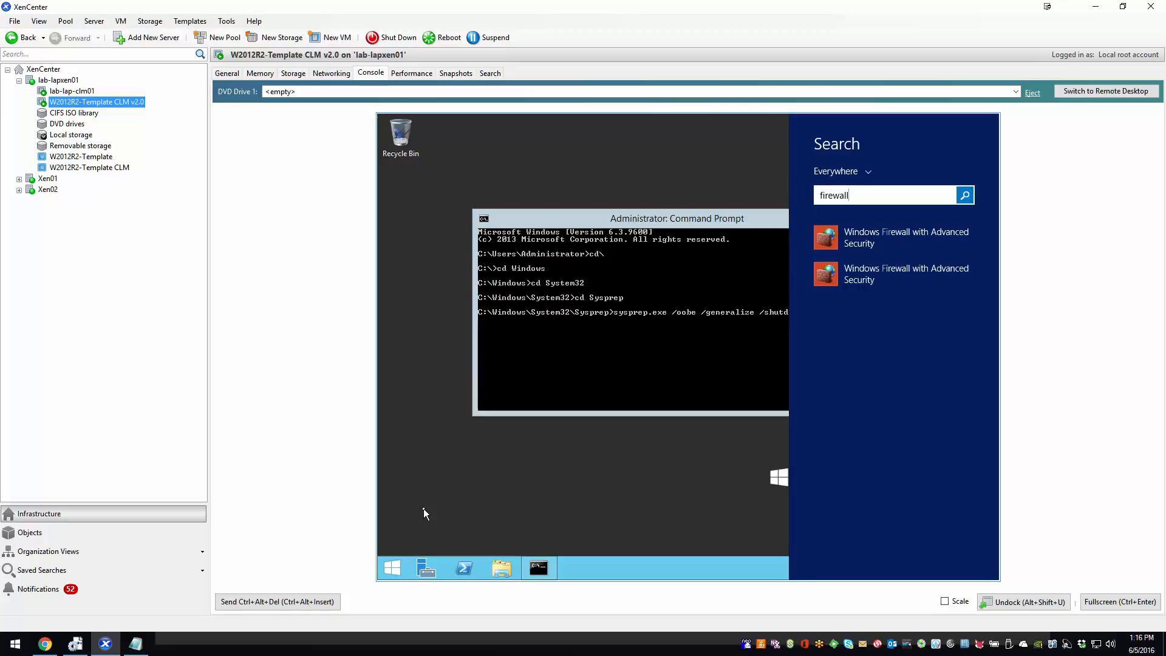
pyautogui.click(856, 246)
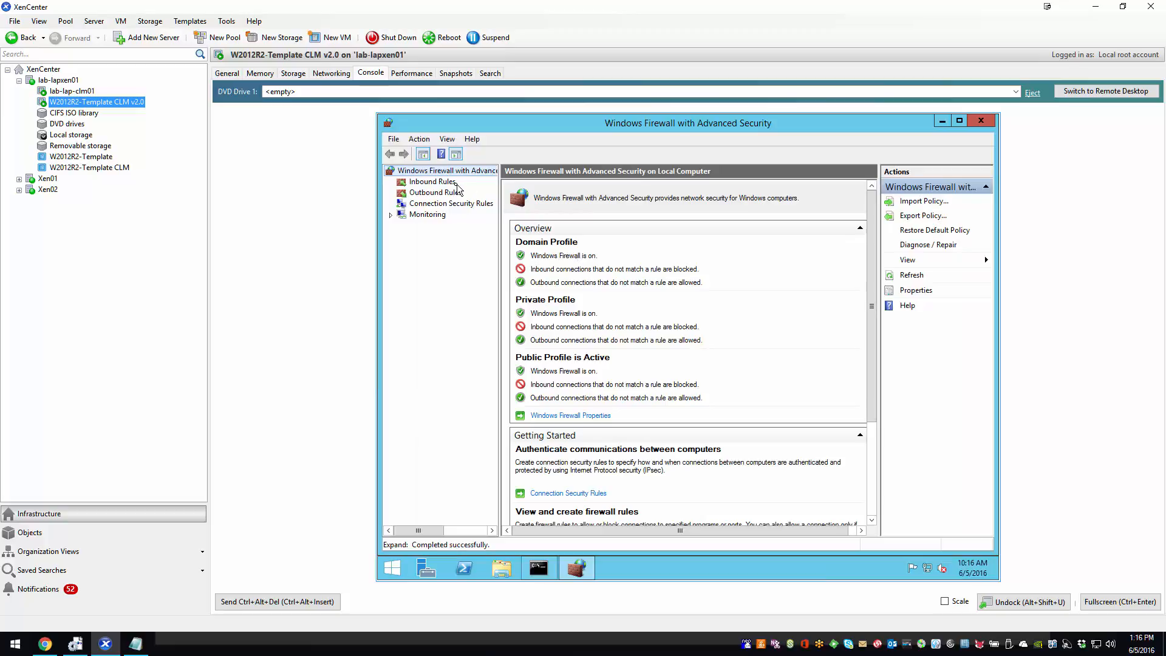
pyautogui.click(454, 184)
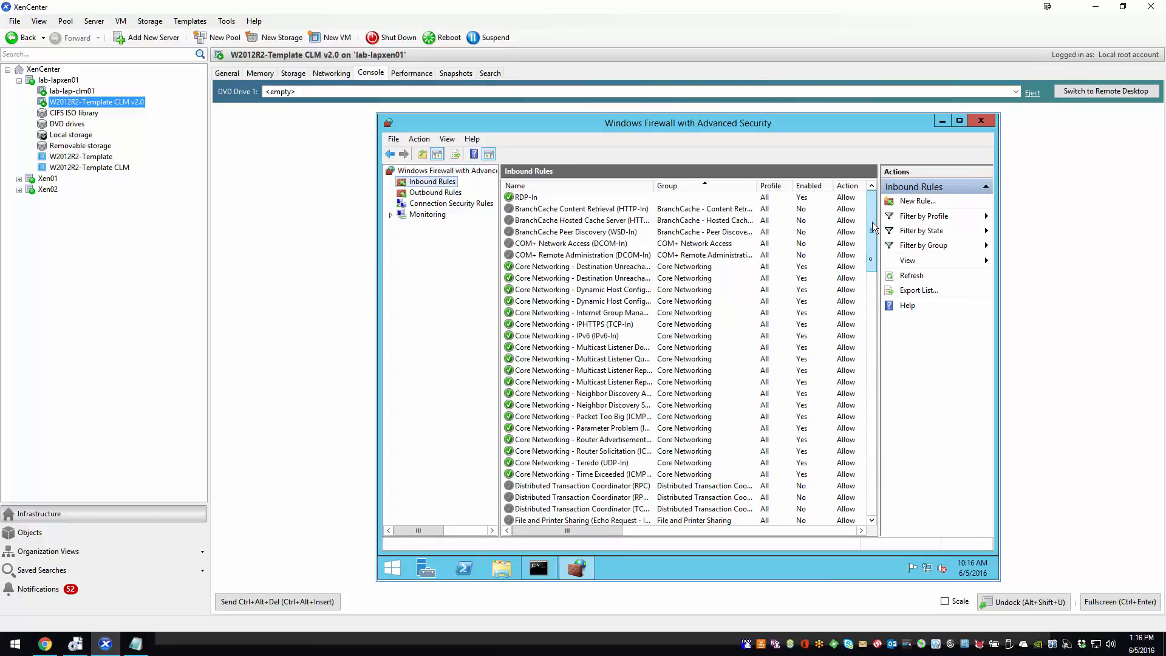
# Enable the three Windows Management Instrumentation inbound firewall rules and close Windows Firewall with Advanced Security
pyautogui.moveTo(870, 228); pyautogui.dragTo(858, 468)
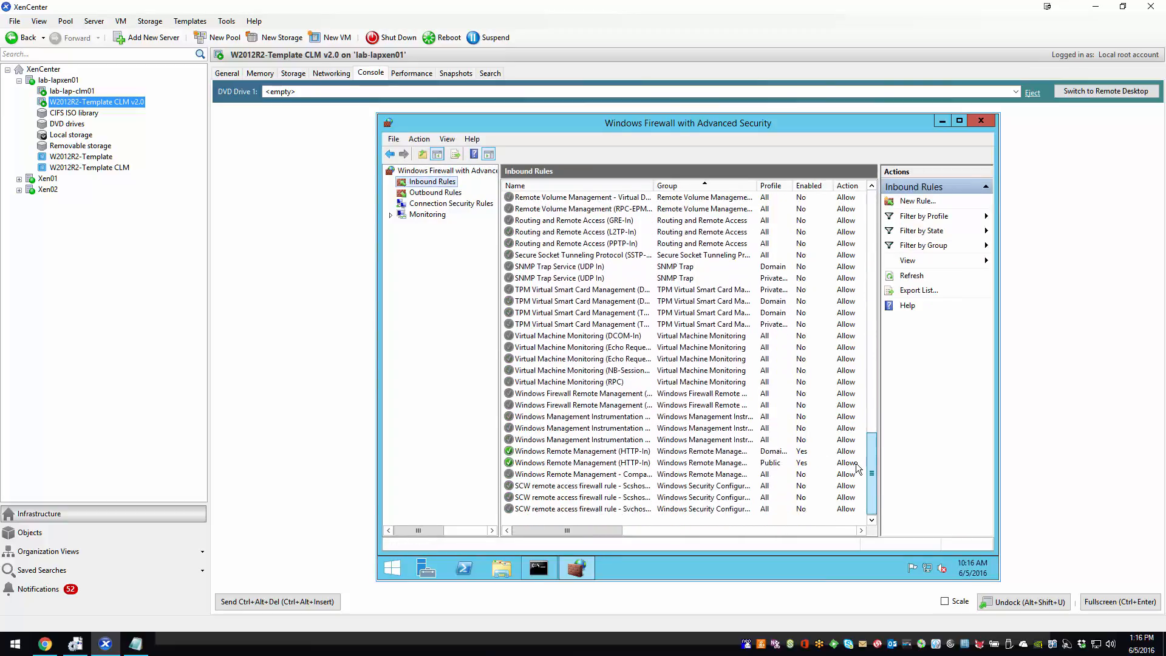
pyautogui.click(535, 417)
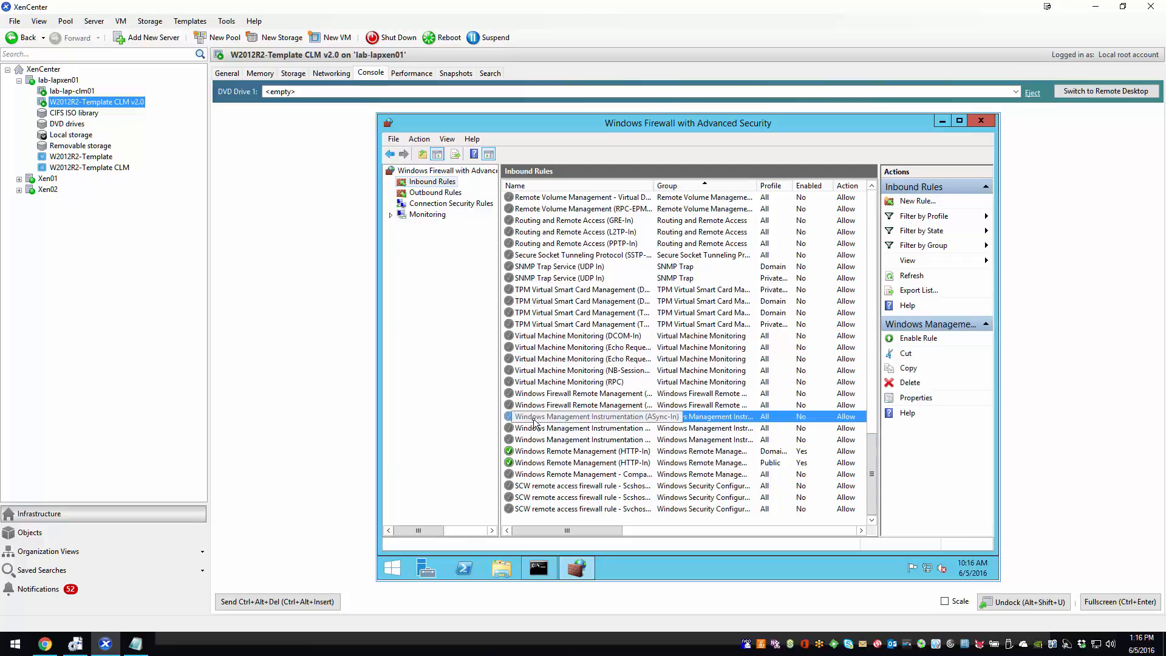
pyautogui.keyDown('shift'); pyautogui.click(537, 440); pyautogui.keyUp('shift')
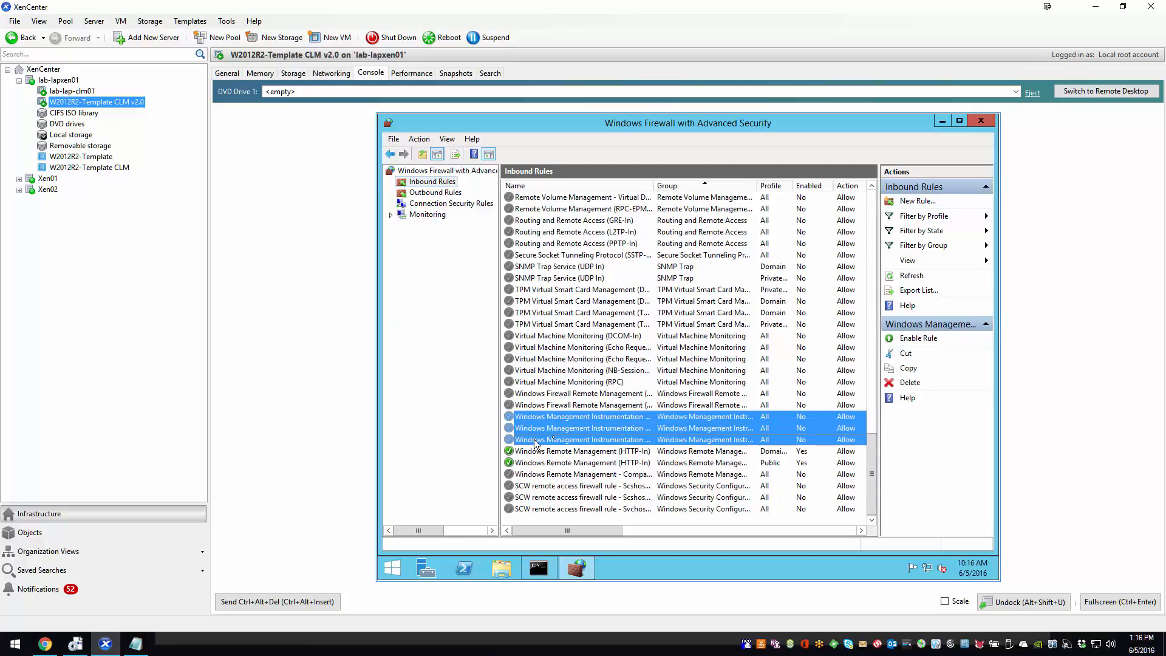
pyautogui.click(916, 338)
pyautogui.click(630, 406)
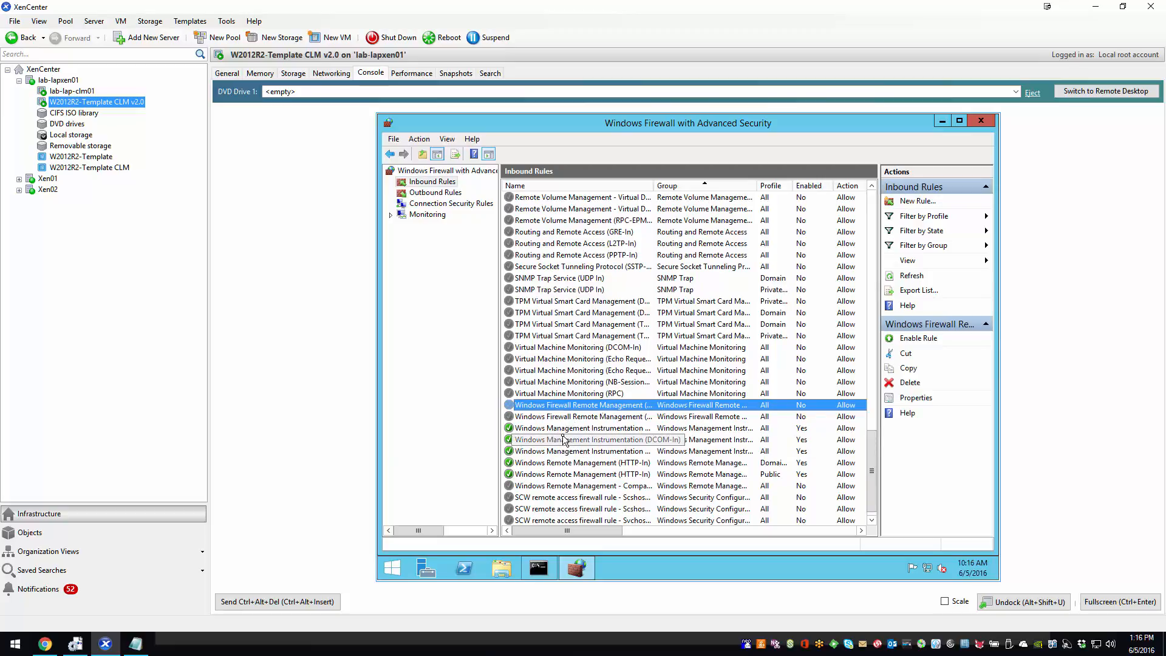
pyautogui.click(983, 120)
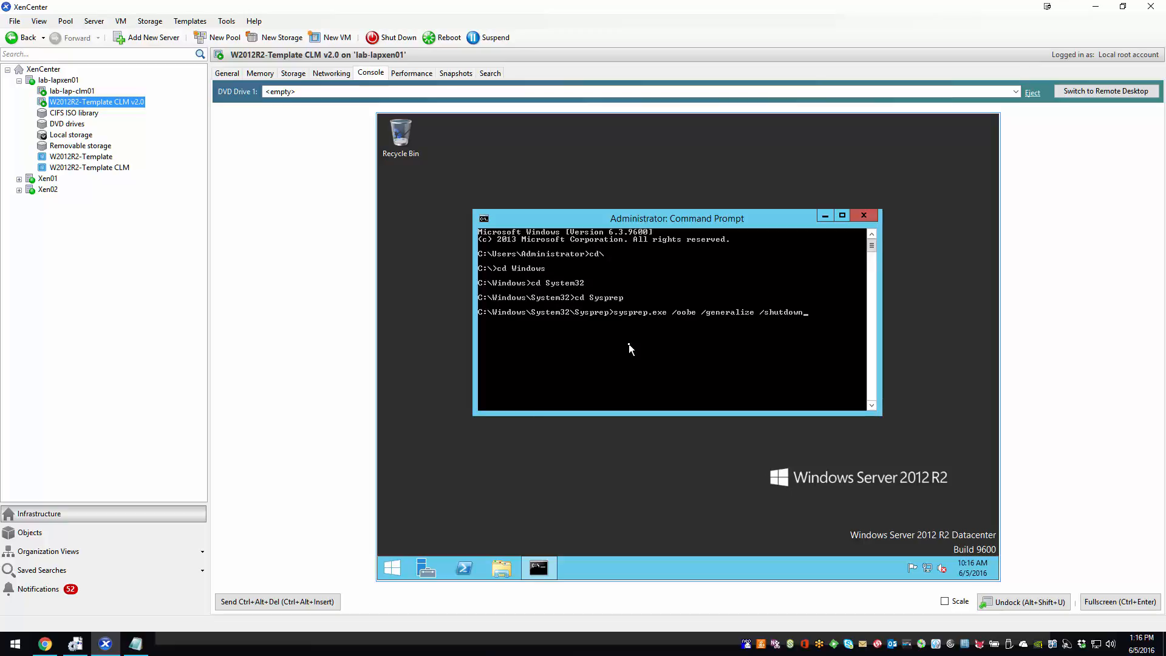
# Run the entered sysprep command and, once the VM has shut down, convert W2012R2-Template CLM v2.0 to a template
pyautogui.press('Return')
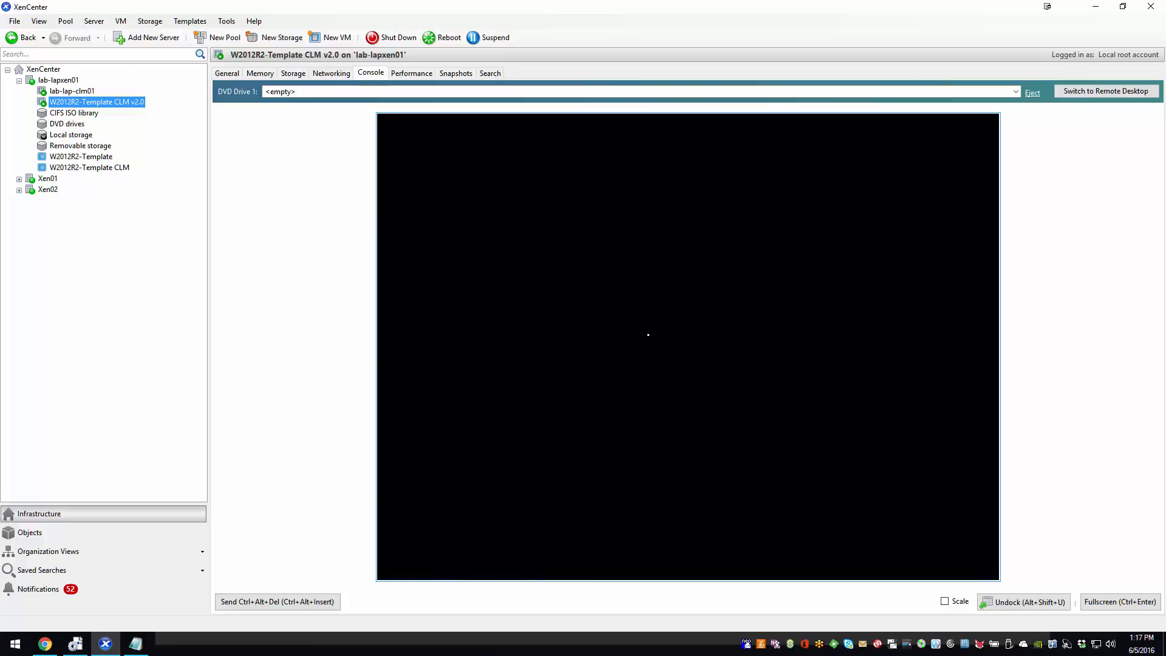
pyautogui.rightClick(134, 106)
pyautogui.click(170, 180)
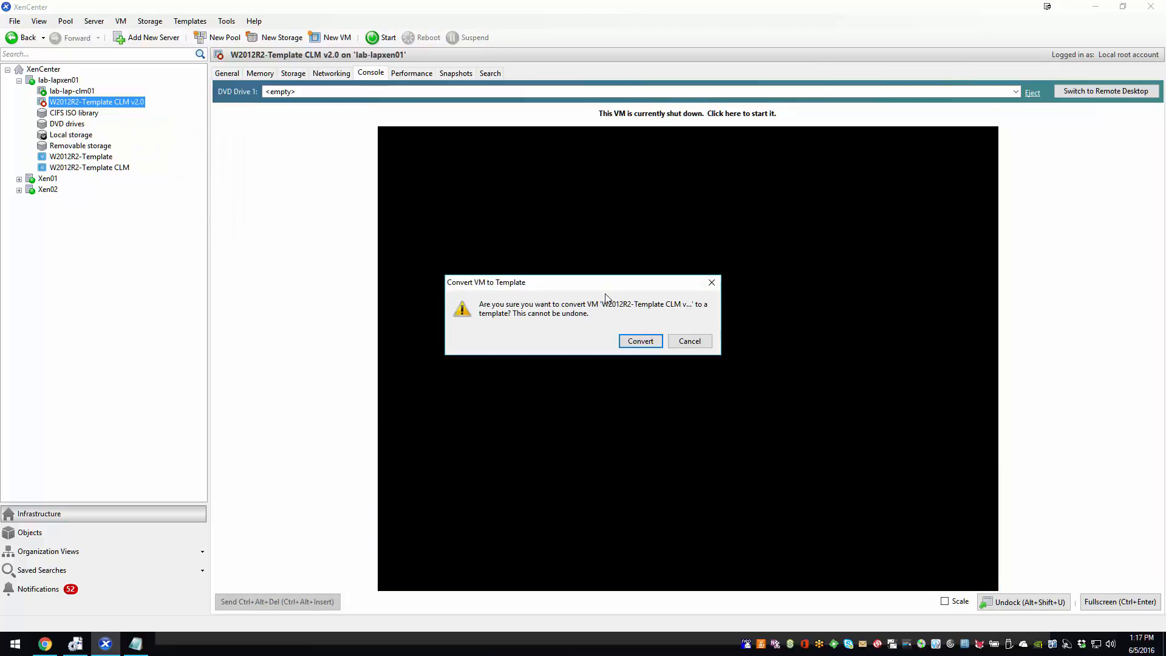
pyautogui.click(627, 347)
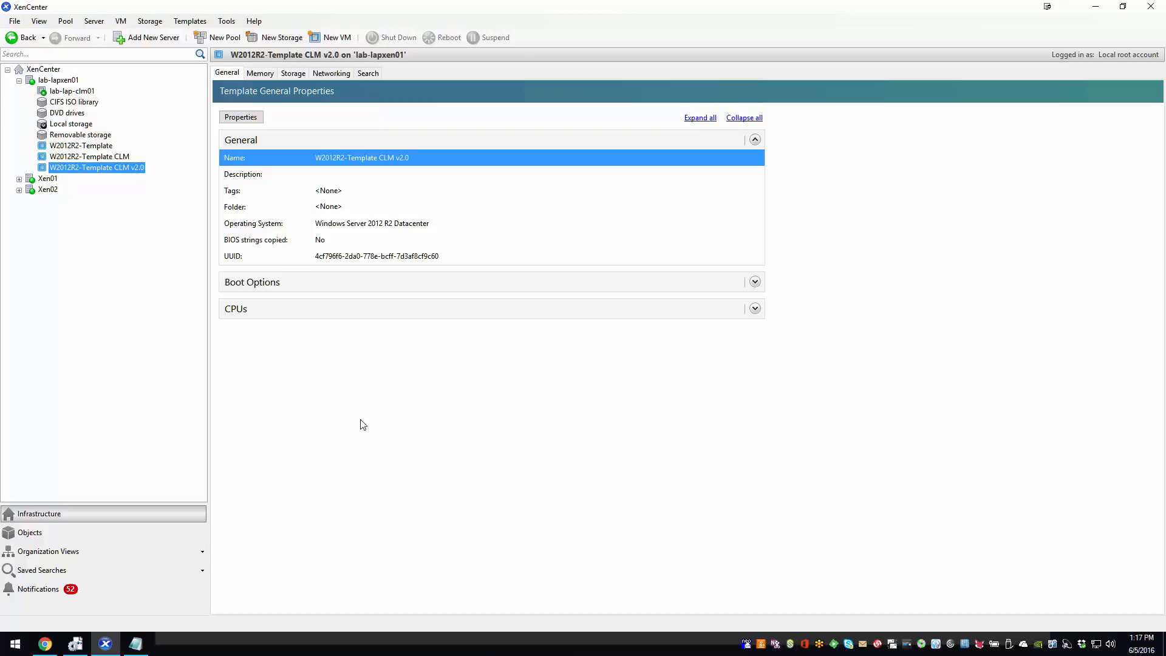
# Switch to Chrome and show the Design & Deploy library in Citrix Lifecycle Management
pyautogui.moveTo(53, 641)
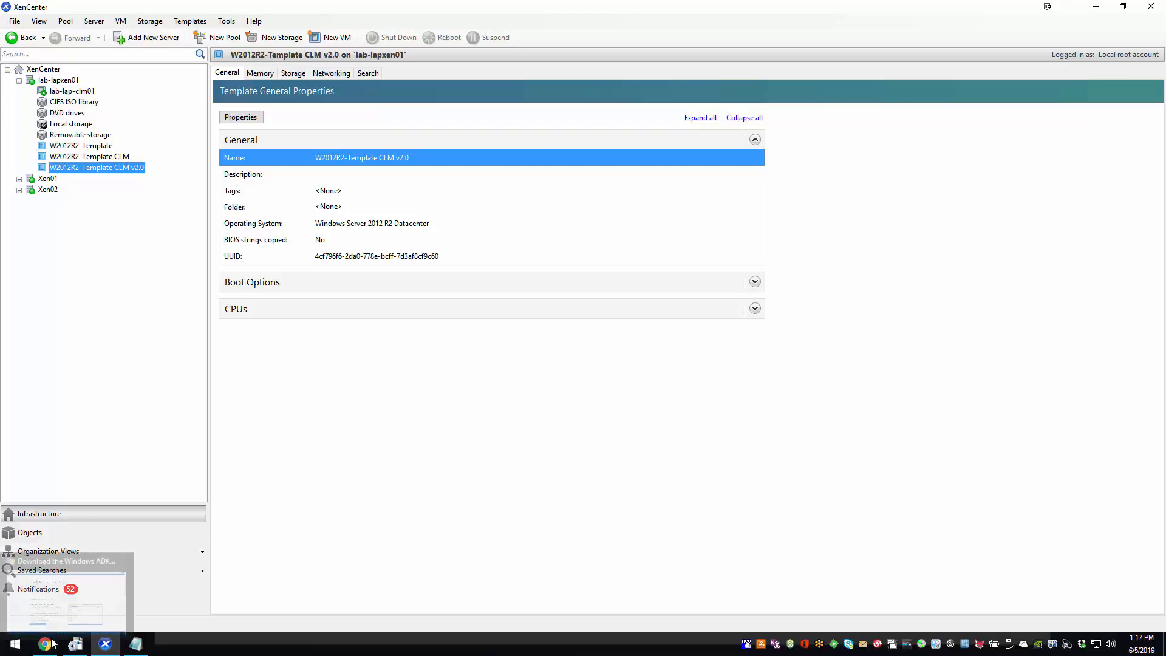
pyautogui.rightClick(126, 168)
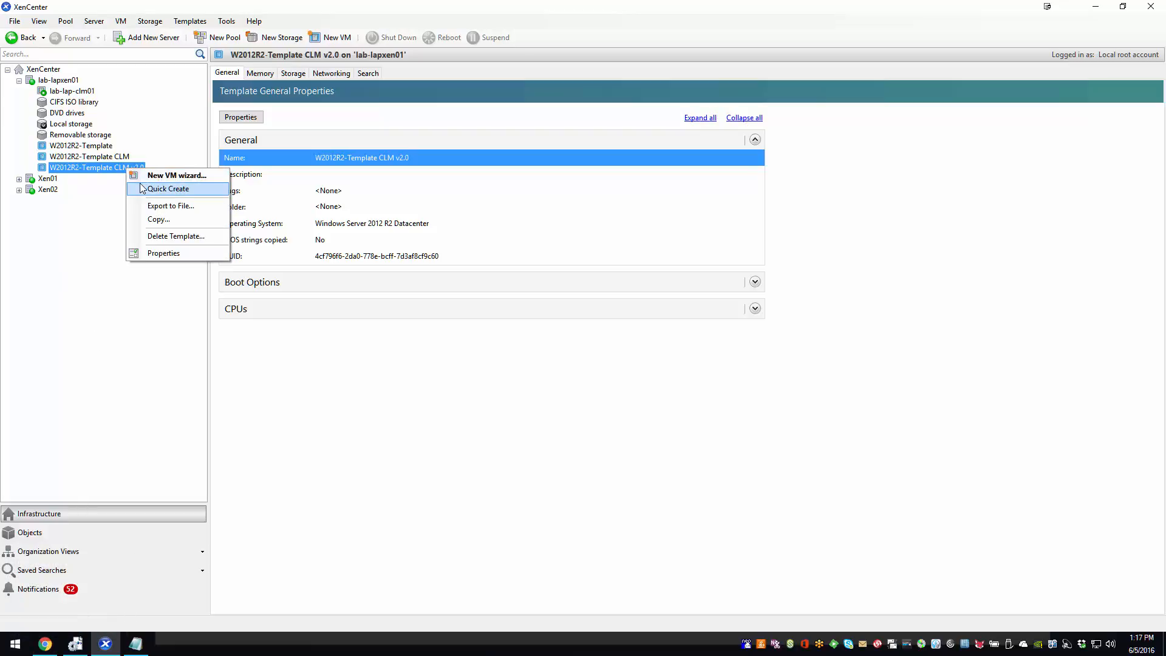
pyautogui.click(356, 377)
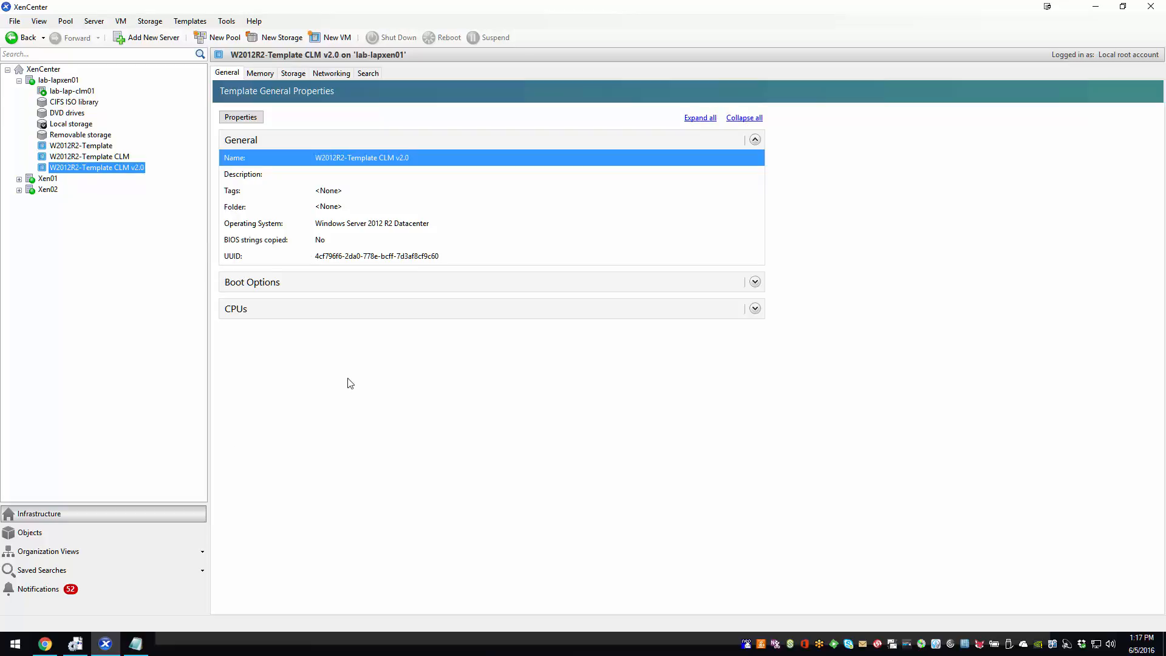
pyautogui.click(46, 645)
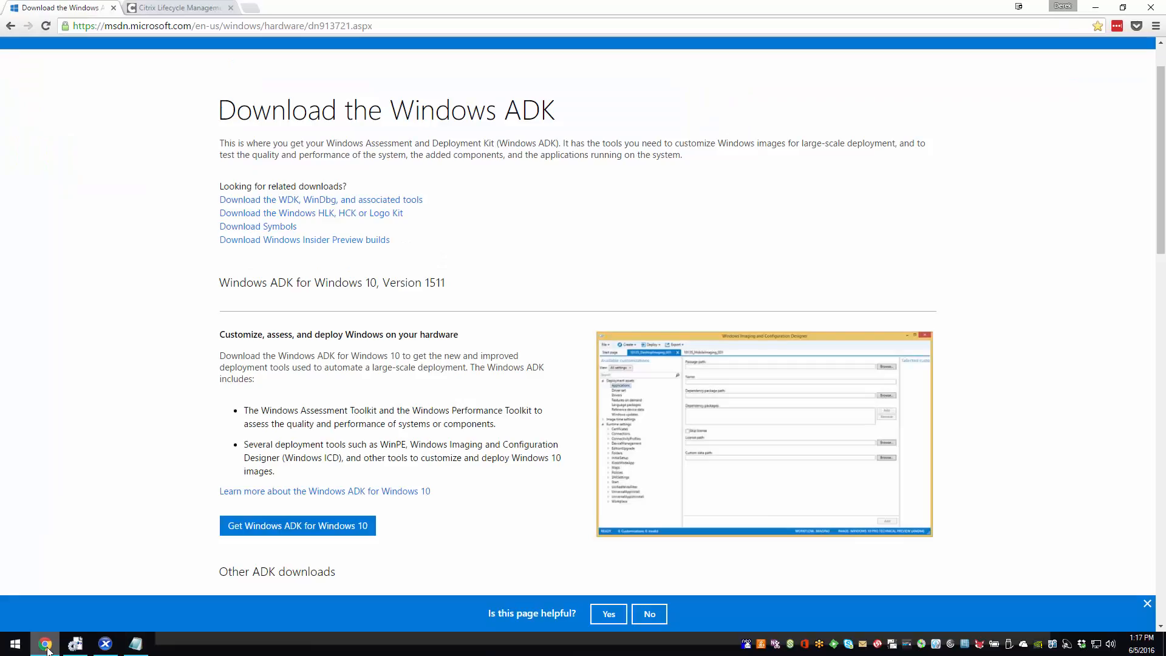
pyautogui.click(175, 7)
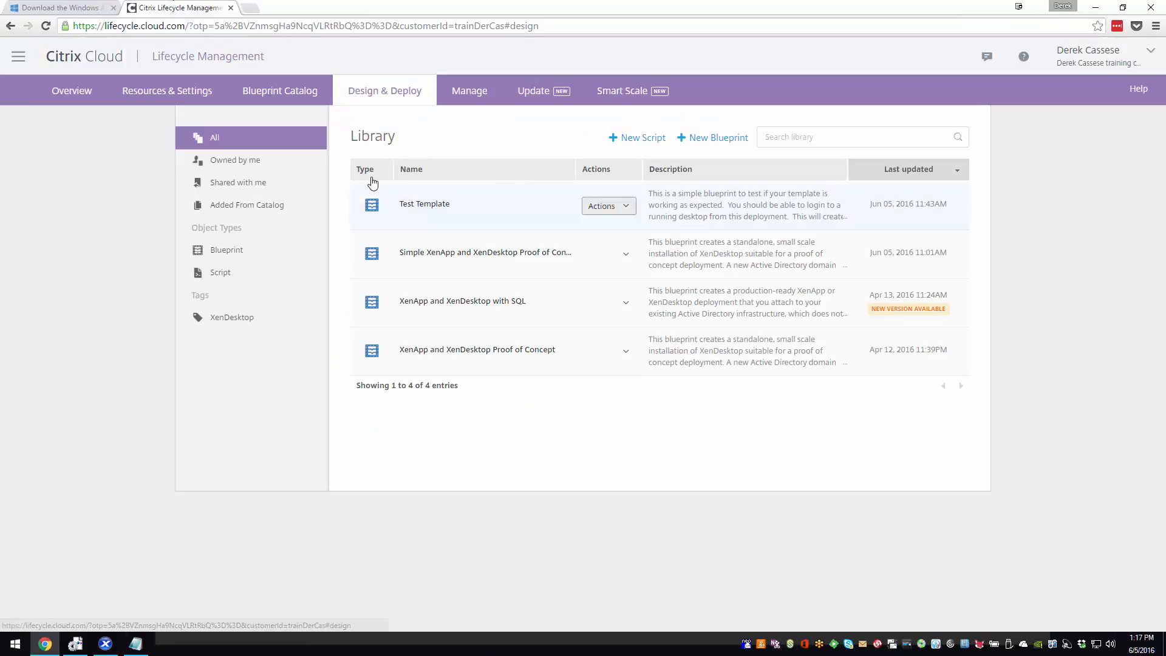